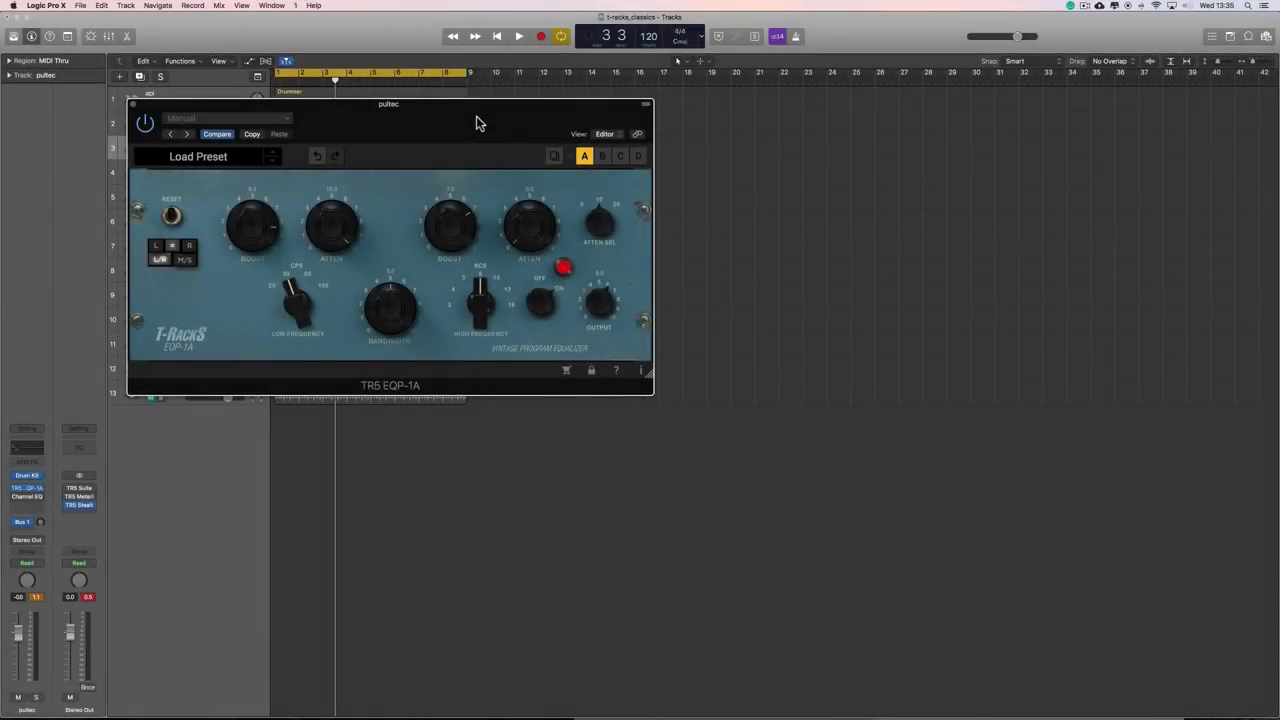
Enlarge the EQP-1A equalizer window and reset all of its controls to their defaults.
{"action": "left_click_drag", "start_coordinate": [475, 121], "coordinate": [430, 114]}
{"action": "left_click_drag", "start_coordinate": [603, 366], "coordinate": [1116, 581]}
{"action": "left_click_drag", "start_coordinate": [598, 113], "coordinate": [640, 117]}
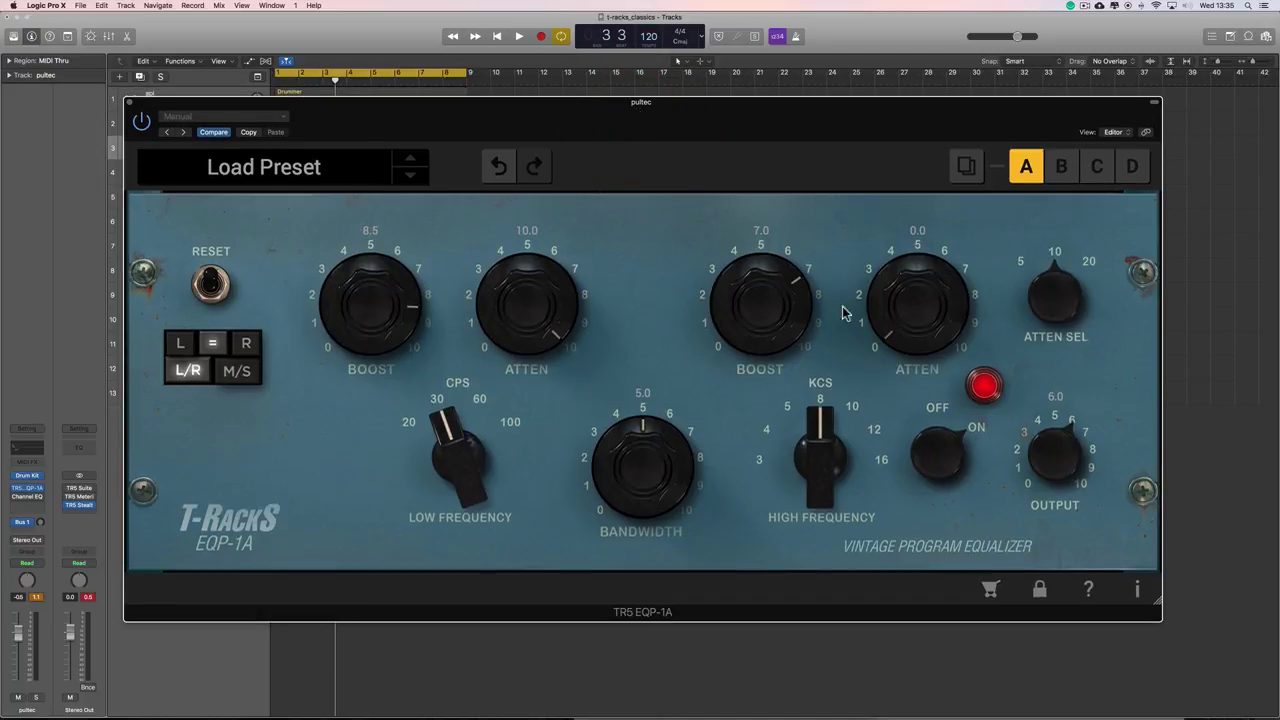
{"action": "left_click", "coordinate": [212, 283]}
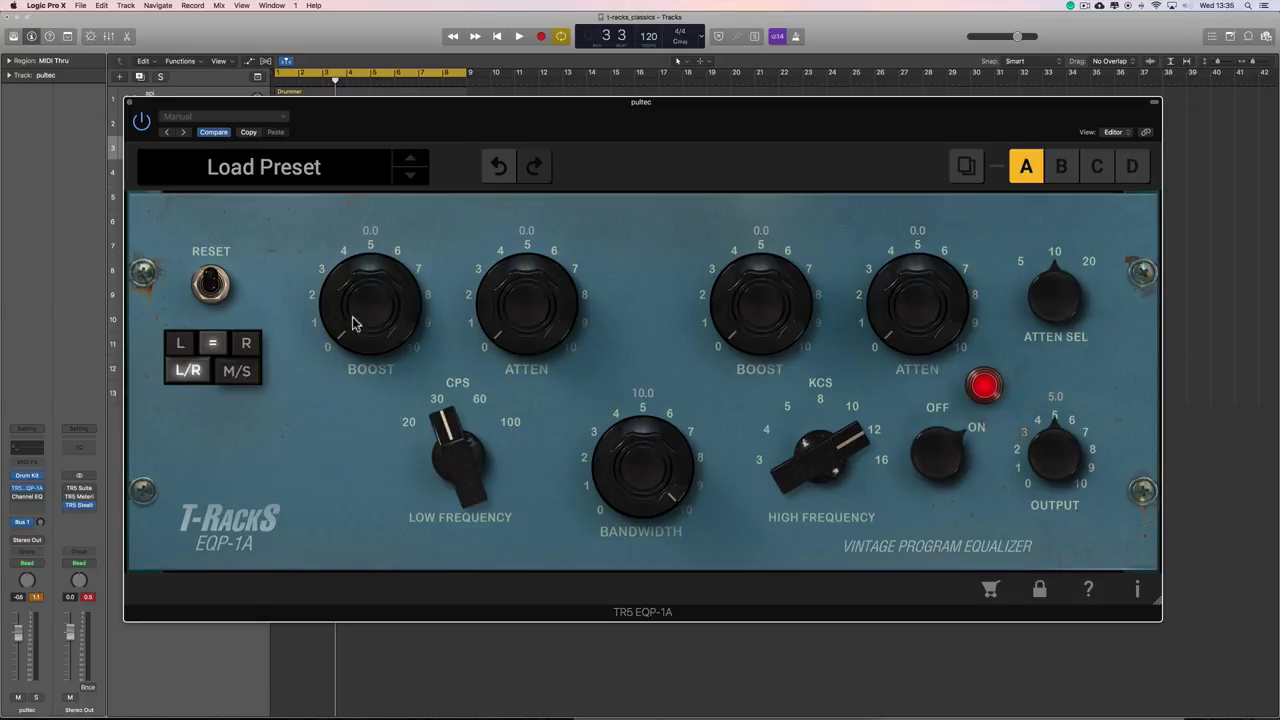
Set the low frequency selector to 20, try raising the low attenuation to about 4.2, and return it to 0.
{"action": "left_click_drag", "start_coordinate": [455, 453], "coordinate": [480, 518]}
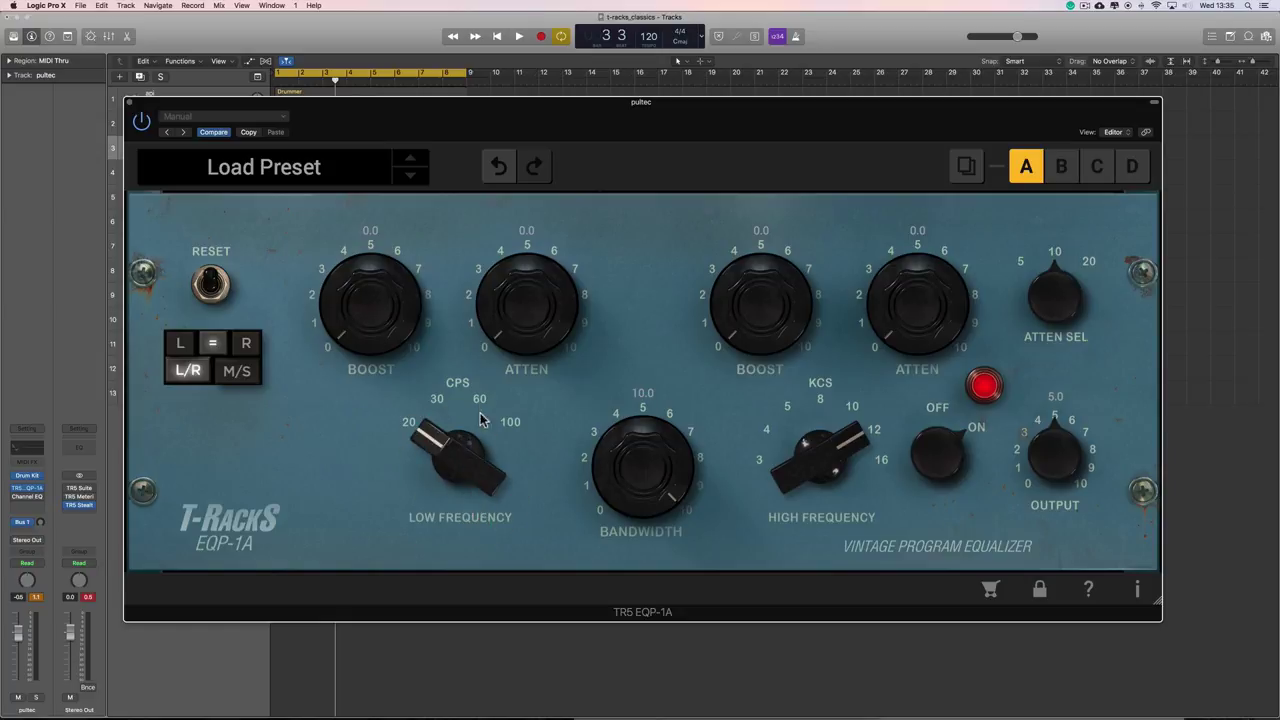
{"action": "mouse_move", "coordinate": [395, 341]}
{"action": "left_mouse_down"}
{"action": "mouse_move", "coordinate": [365, 70]}
{"action": "mouse_move", "coordinate": [368, 226]}
{"action": "mouse_move", "coordinate": [426, 372]}
{"action": "mouse_move", "coordinate": [458, 374]}
{"action": "mouse_move", "coordinate": [510, 314]}
{"action": "mouse_move", "coordinate": [490, 91]}
{"action": "mouse_move", "coordinate": [493, 227]}
{"action": "left_mouse_up"}
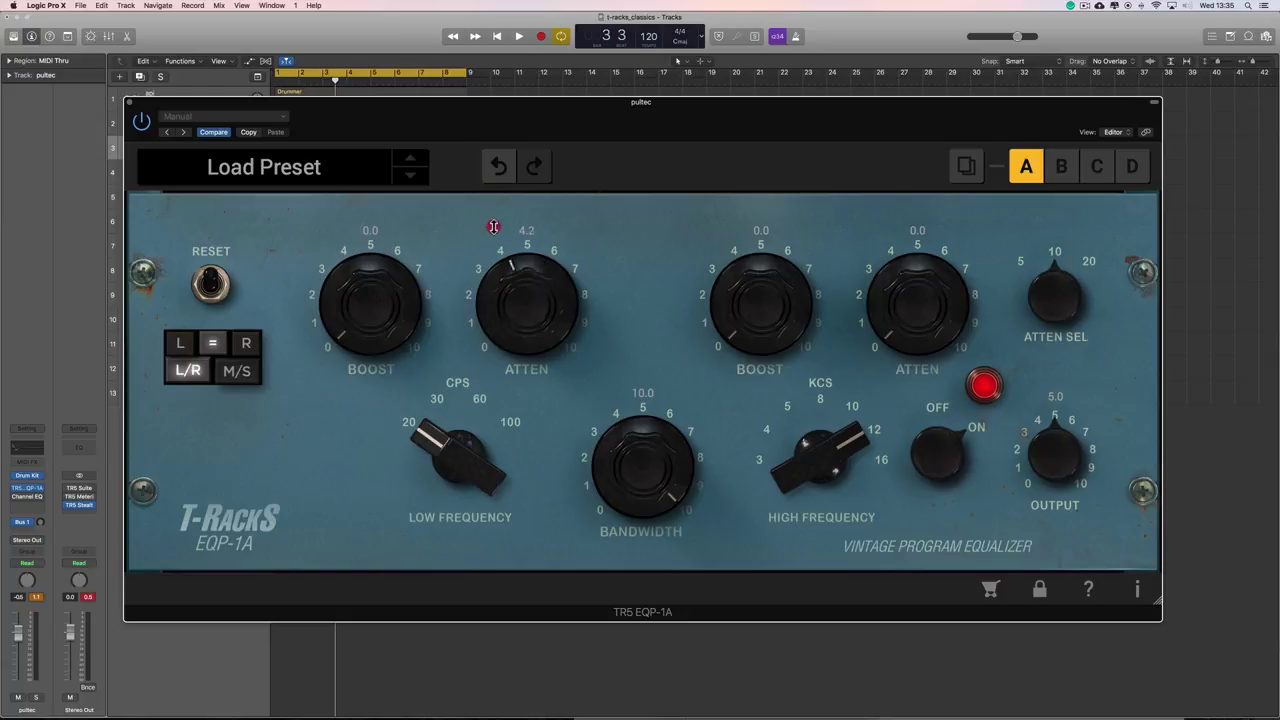
{"action": "left_click", "coordinate": [517, 368]}
Set the high frequency selector to 3, the high boost to about 7.4 and the bandwidth to about 5.
{"action": "left_click_drag", "start_coordinate": [818, 458], "coordinate": [845, 576]}
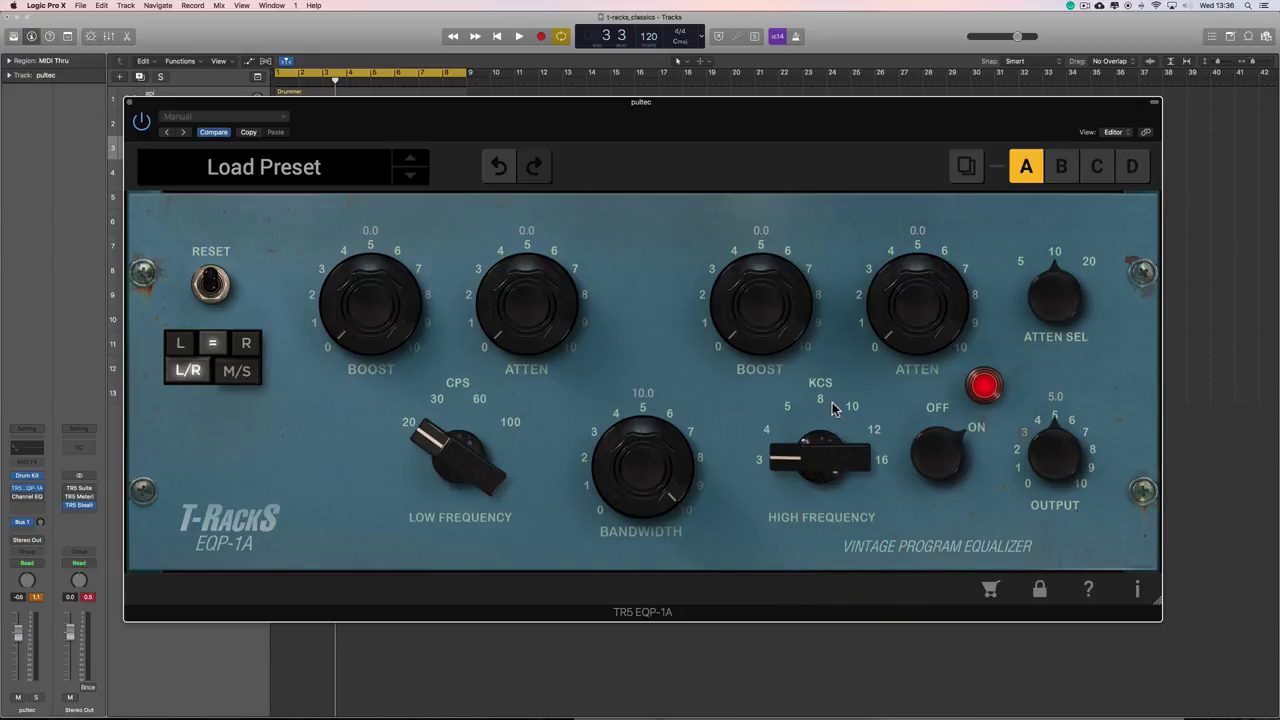
{"action": "left_click_drag", "start_coordinate": [843, 462], "coordinate": [854, 506]}
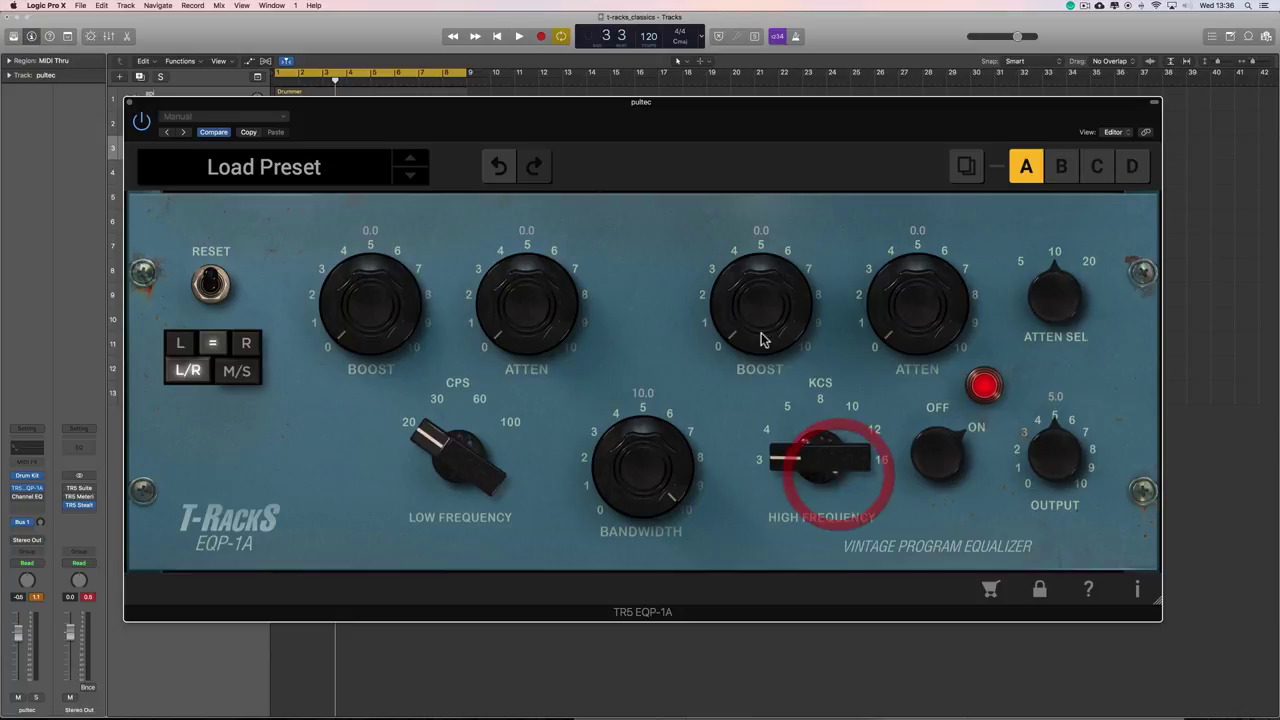
{"action": "left_click_drag", "start_coordinate": [766, 340], "coordinate": [756, 288]}
{"action": "left_click_drag", "start_coordinate": [672, 437], "coordinate": [638, 543]}
{"action": "left_click_drag", "start_coordinate": [645, 494], "coordinate": [645, 435]}
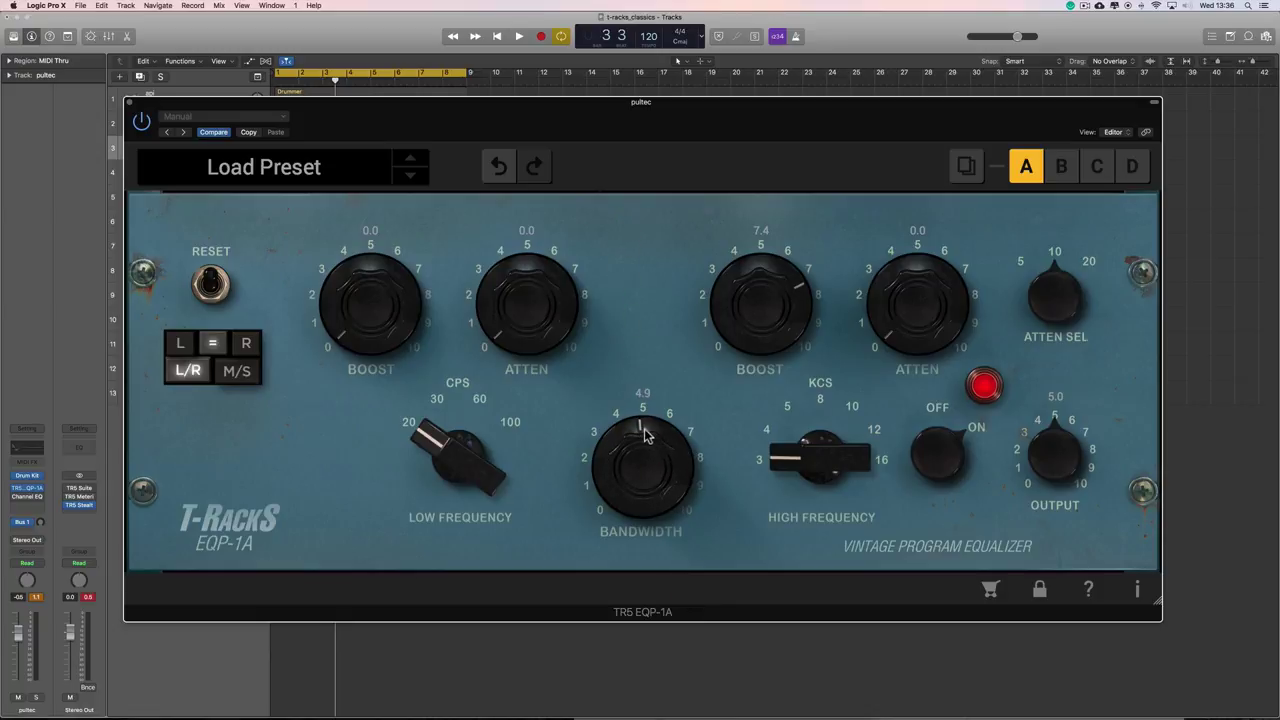
Set the attenuation selector to 5, try the high attenuation at about 7.8, and return it to 0.
{"action": "left_click", "coordinate": [634, 316]}
{"action": "left_click", "coordinate": [1054, 224]}
{"action": "left_click", "coordinate": [1062, 380]}
{"action": "left_click_drag", "start_coordinate": [916, 340], "coordinate": [921, 228]}
{"action": "mouse_move", "coordinate": [1062, 264]}
{"action": "left_mouse_down"}
{"action": "mouse_move", "coordinate": [1063, 217]}
{"action": "mouse_move", "coordinate": [1062, 243]}
{"action": "left_mouse_up"}
{"action": "left_click_drag", "start_coordinate": [1049, 294], "coordinate": [1109, 552]}
{"action": "left_click_drag", "start_coordinate": [916, 332], "coordinate": [921, 310]}
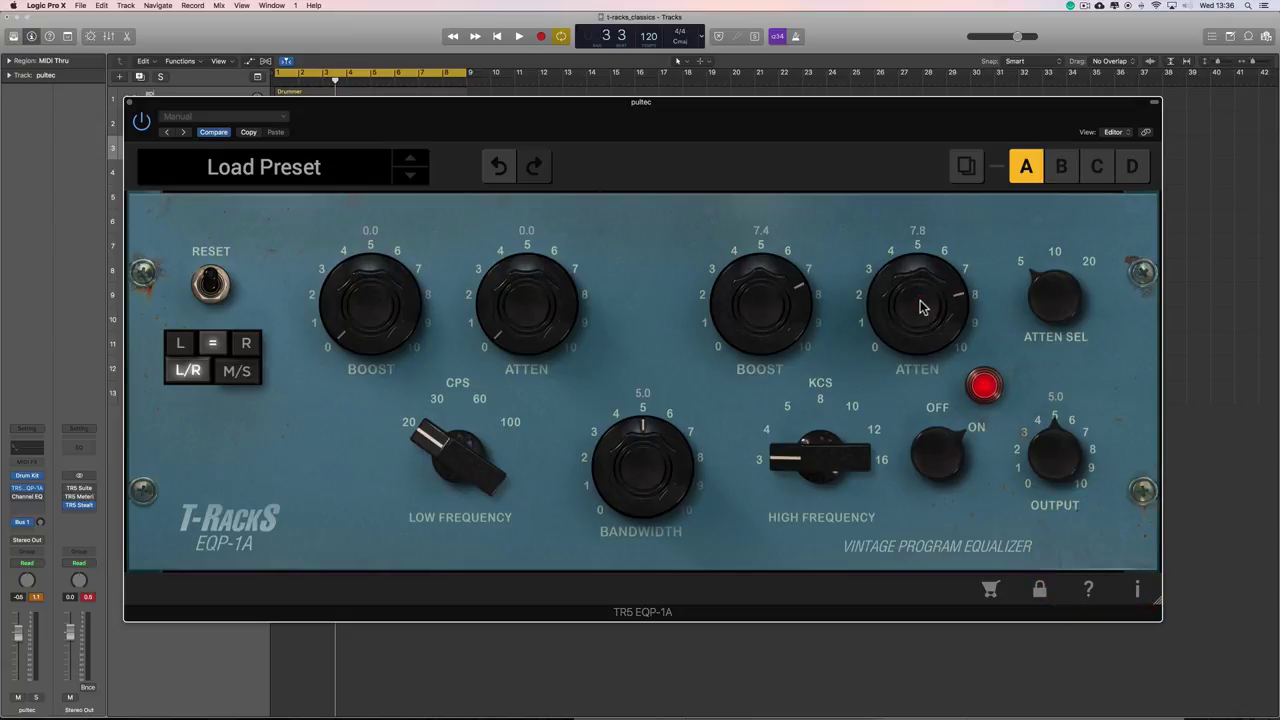
{"action": "mouse_move", "coordinate": [922, 297]}
{"action": "left_mouse_down"}
{"action": "mouse_move", "coordinate": [924, 356]}
{"action": "mouse_move", "coordinate": [977, 504]}
{"action": "left_mouse_up"}
Reset the equalizer again while playing the loop and set its output to 6.5.
{"action": "left_click_drag", "start_coordinate": [552, 118], "coordinate": [555, 121]}
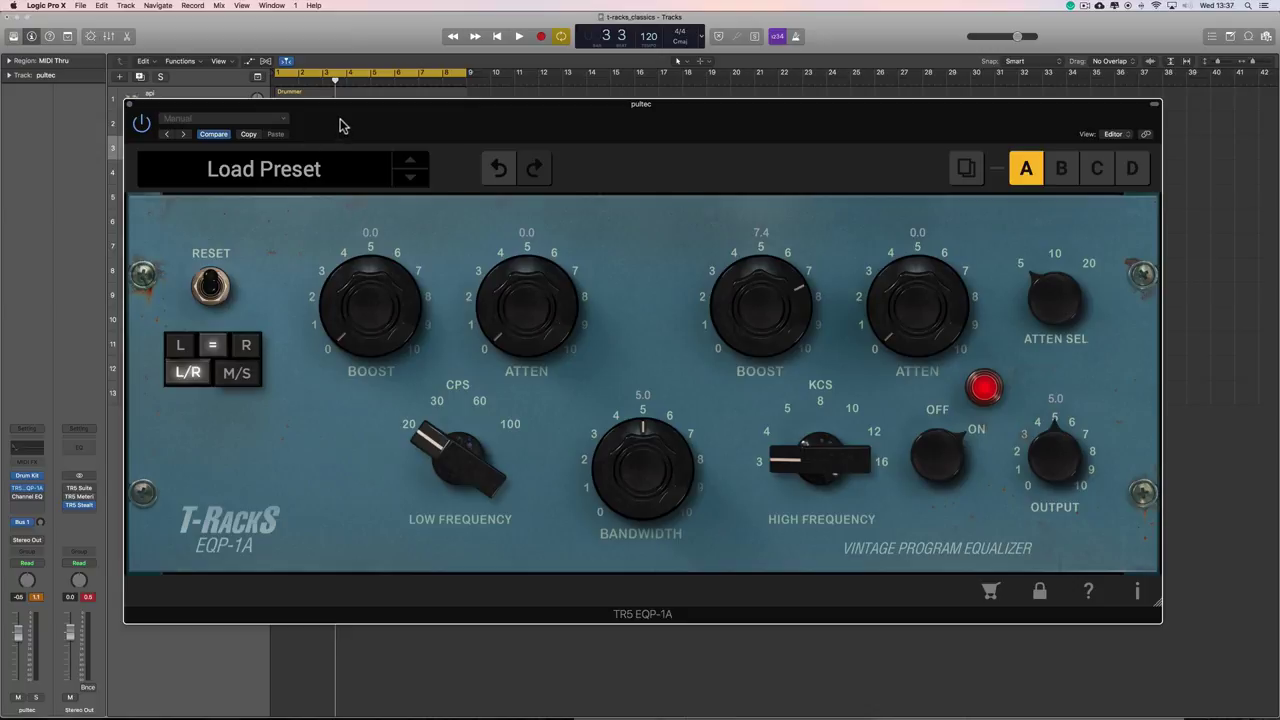
{"action": "left_click_drag", "start_coordinate": [340, 125], "coordinate": [370, 127]}
{"action": "key", "text": "space"}
{"action": "left_click_drag", "start_coordinate": [1086, 461], "coordinate": [1035, 420]}
{"action": "left_click", "coordinate": [238, 287]}
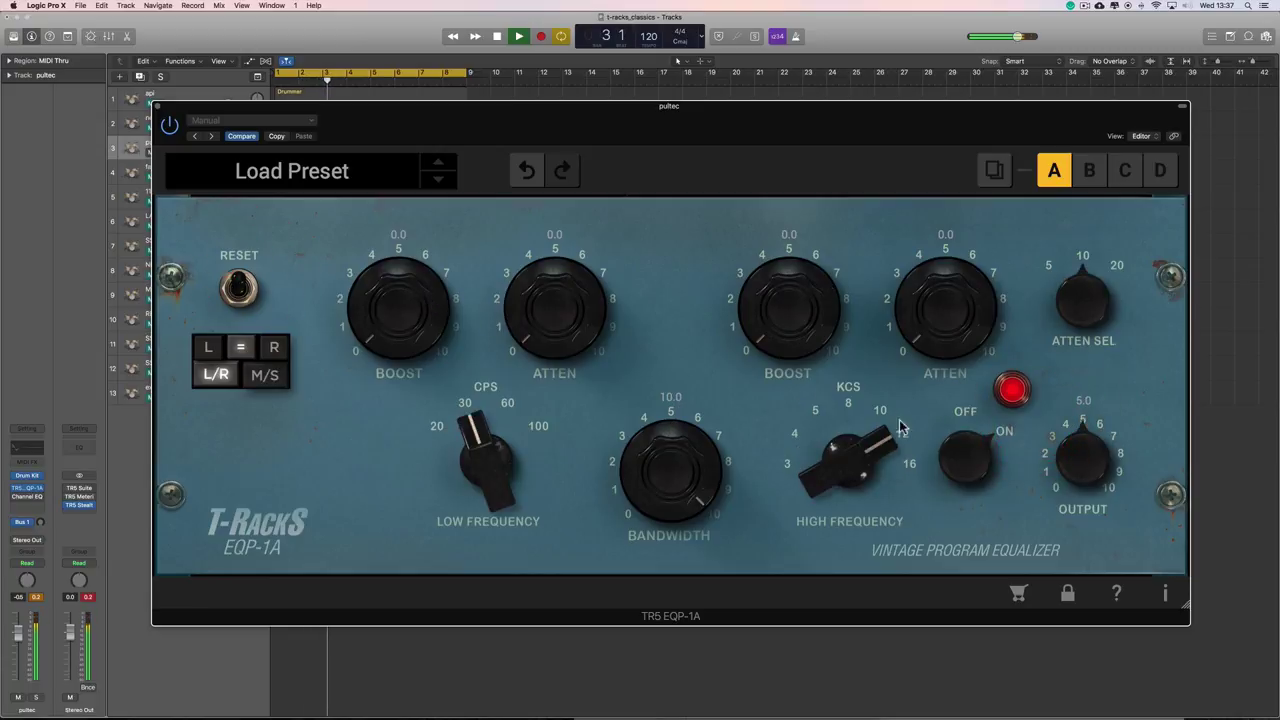
{"action": "left_click_drag", "start_coordinate": [1073, 452], "coordinate": [990, 401]}
{"action": "key", "text": "space"}
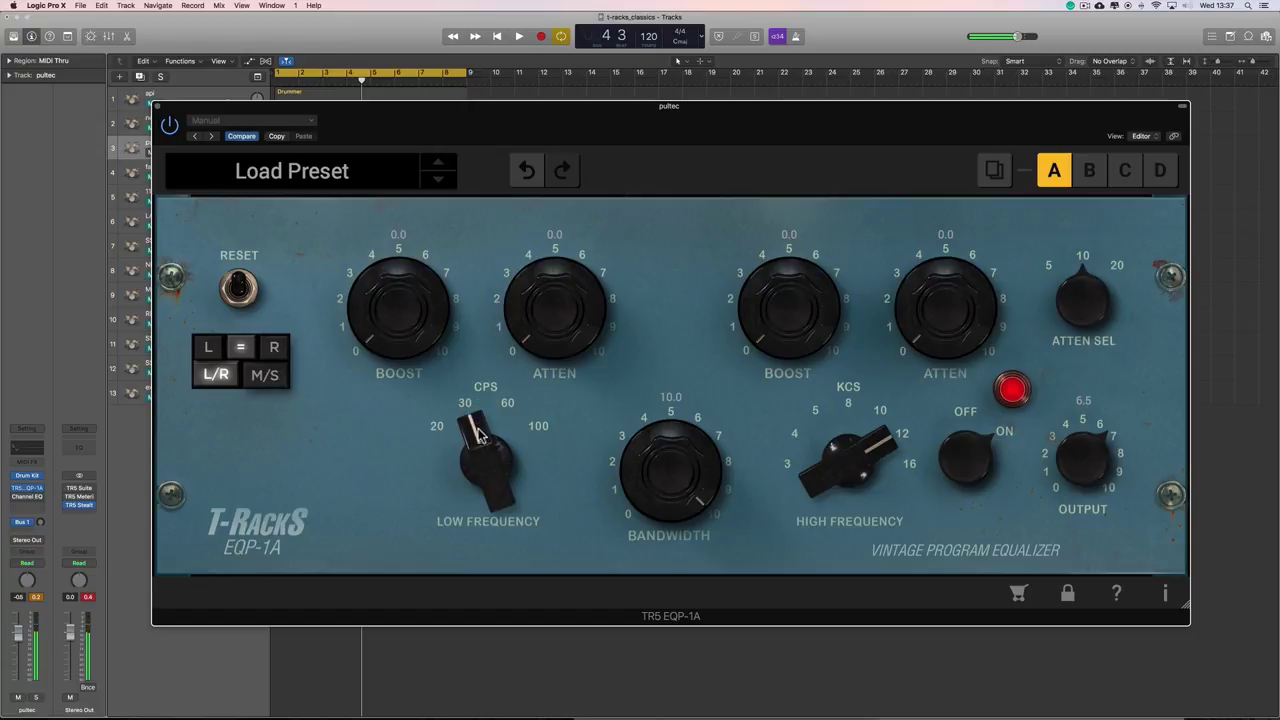
Set the low frequency selector to 100 and audition the low attenuation during playback, returning it to 0.
{"action": "left_click_drag", "start_coordinate": [478, 422], "coordinate": [471, 216]}
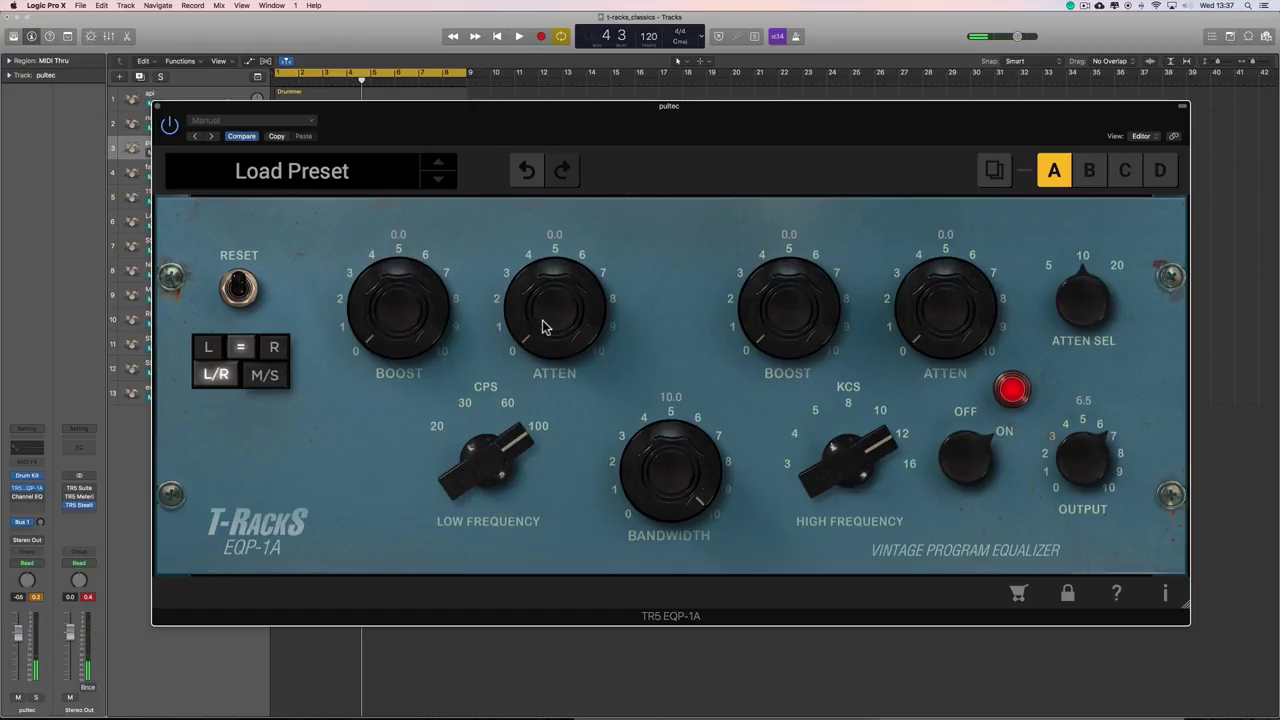
{"action": "key", "text": "space"}
{"action": "mouse_move", "coordinate": [545, 348]}
{"action": "left_mouse_down"}
{"action": "mouse_move", "coordinate": [530, 48]}
{"action": "mouse_move", "coordinate": [554, 371]}
{"action": "left_mouse_up"}
{"action": "key", "text": "space"}
Set the low frequency selector to 60 and audition the low attenuation during playback, returning it to 0.
{"action": "left_click_drag", "start_coordinate": [504, 438], "coordinate": [526, 482]}
{"action": "left_click_drag", "start_coordinate": [563, 336], "coordinate": [543, 137]}
{"action": "left_click", "coordinate": [521, 35]}
{"action": "left_click_drag", "start_coordinate": [527, 54], "coordinate": [567, 392]}
{"action": "key", "text": "space"}
{"action": "left_click", "coordinate": [538, 314]}
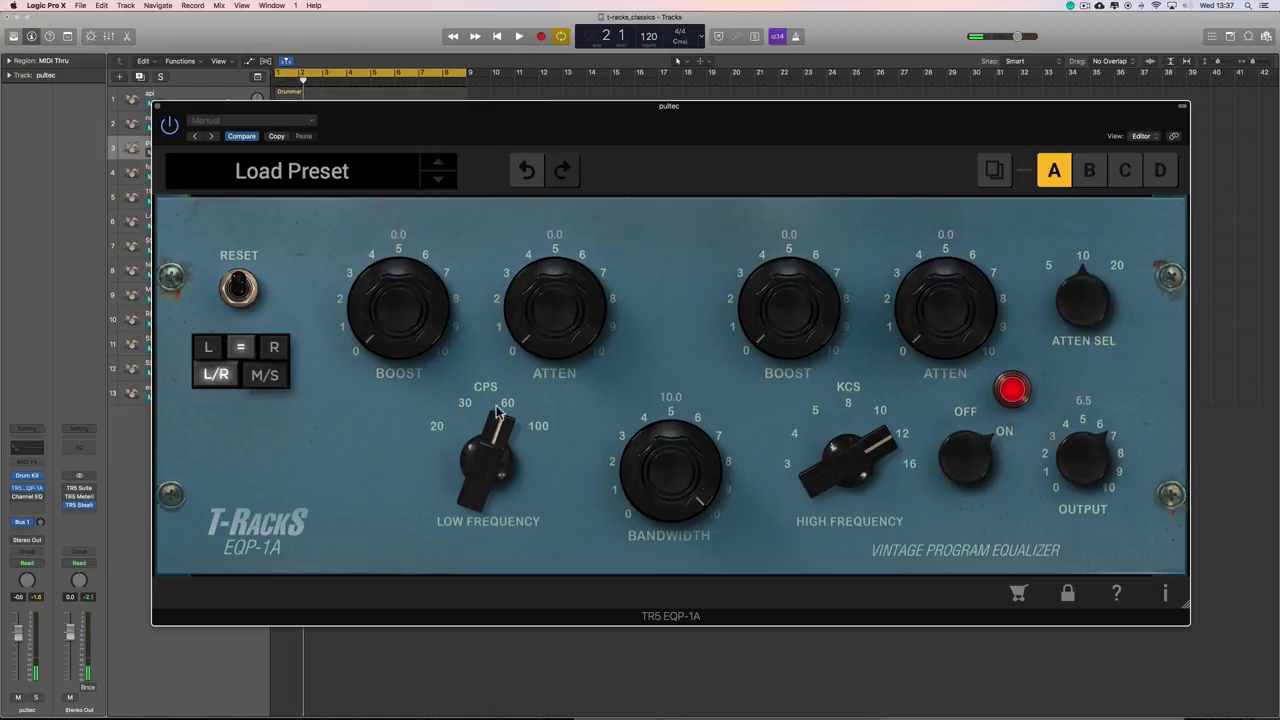
Switch the low frequency selector to 30 and audition the low attenuation during playback, returning it to 0.
{"action": "left_click_drag", "start_coordinate": [497, 479], "coordinate": [477, 474]}
{"action": "key", "text": "space"}
{"action": "left_click_drag", "start_coordinate": [543, 323], "coordinate": [541, 406]}
{"action": "key", "text": "space"}
Switch the low frequency selector to 20 and audition the low attenuation during playback, returning it to 0.
{"action": "left_click_drag", "start_coordinate": [492, 448], "coordinate": [504, 510]}
{"action": "key", "text": "space"}
{"action": "mouse_move", "coordinate": [540, 356]}
{"action": "left_mouse_down"}
{"action": "mouse_move", "coordinate": [511, 208]}
{"action": "mouse_move", "coordinate": [508, 35]}
{"action": "mouse_move", "coordinate": [538, 351]}
{"action": "left_mouse_up"}
{"action": "key", "text": "space"}
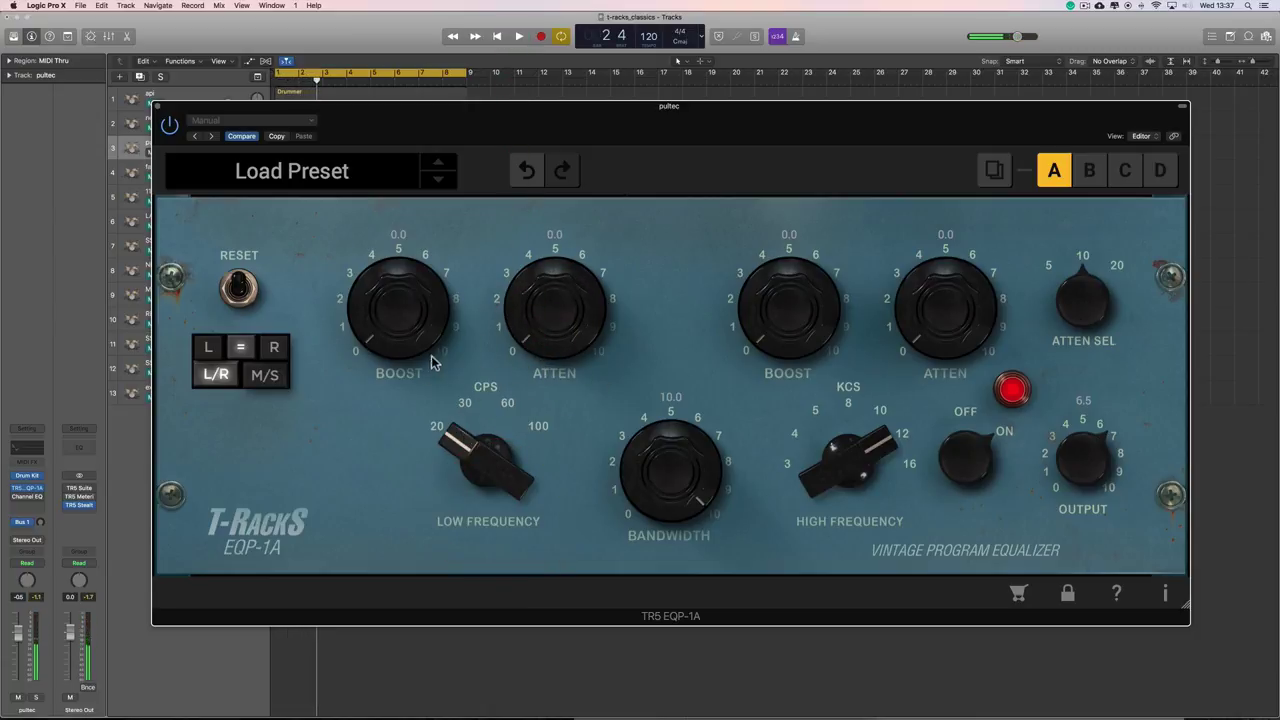
Audition the low boost during playback with the low frequency selector at 20.
{"action": "key", "text": "space"}
{"action": "left_click_drag", "start_coordinate": [410, 347], "coordinate": [374, 171]}
{"action": "key", "text": "space"}
Step the low frequency selector up through its middle settings and audition the low boost, resetting it to 0.
{"action": "left_click_drag", "start_coordinate": [459, 411], "coordinate": [409, 409]}
{"action": "key", "text": "space"}
{"action": "left_click_drag", "start_coordinate": [478, 450], "coordinate": [465, 380]}
{"action": "key", "text": "space"}
{"action": "left_click_drag", "start_coordinate": [400, 318], "coordinate": [388, 140]}
{"action": "left_click", "coordinate": [403, 294], "text": "alt"}
{"action": "key", "text": "space"}
Set the low frequency selector to 100 and audition the low boost during playback, returning it to 0.
{"action": "left_click_drag", "start_coordinate": [491, 449], "coordinate": [476, 388]}
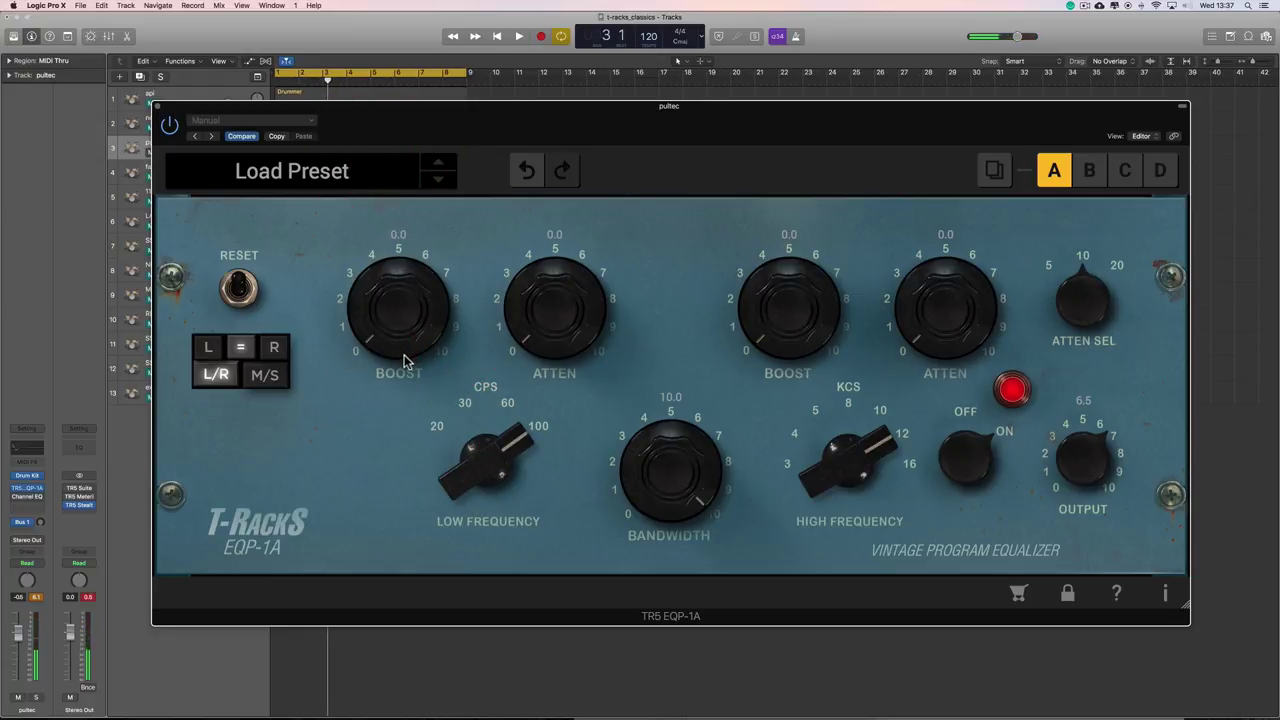
{"action": "key", "text": "space"}
{"action": "left_click_drag", "start_coordinate": [398, 300], "coordinate": [419, 374]}
{"action": "key", "text": "space"}
{"action": "left_click", "coordinate": [543, 352]}
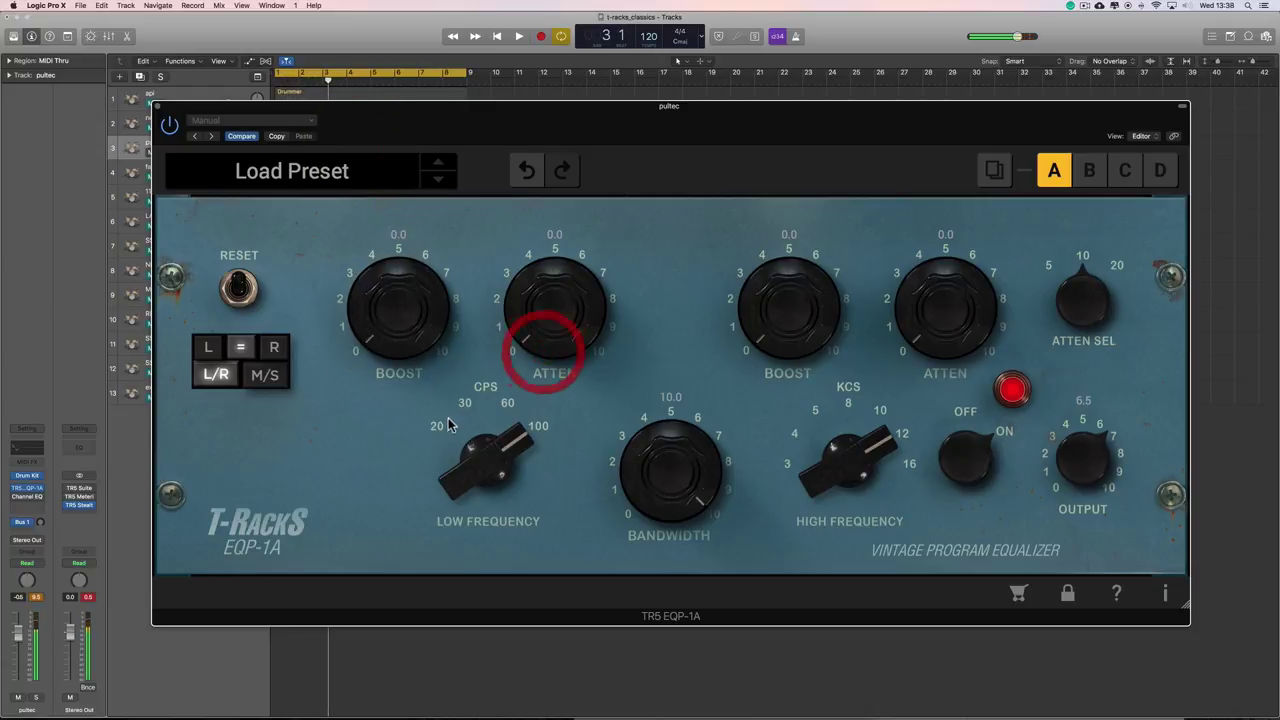
Set the low frequency selector to 30 and raise the low boost to about 6.9 during playback.
{"action": "left_click_drag", "start_coordinate": [485, 450], "coordinate": [503, 530]}
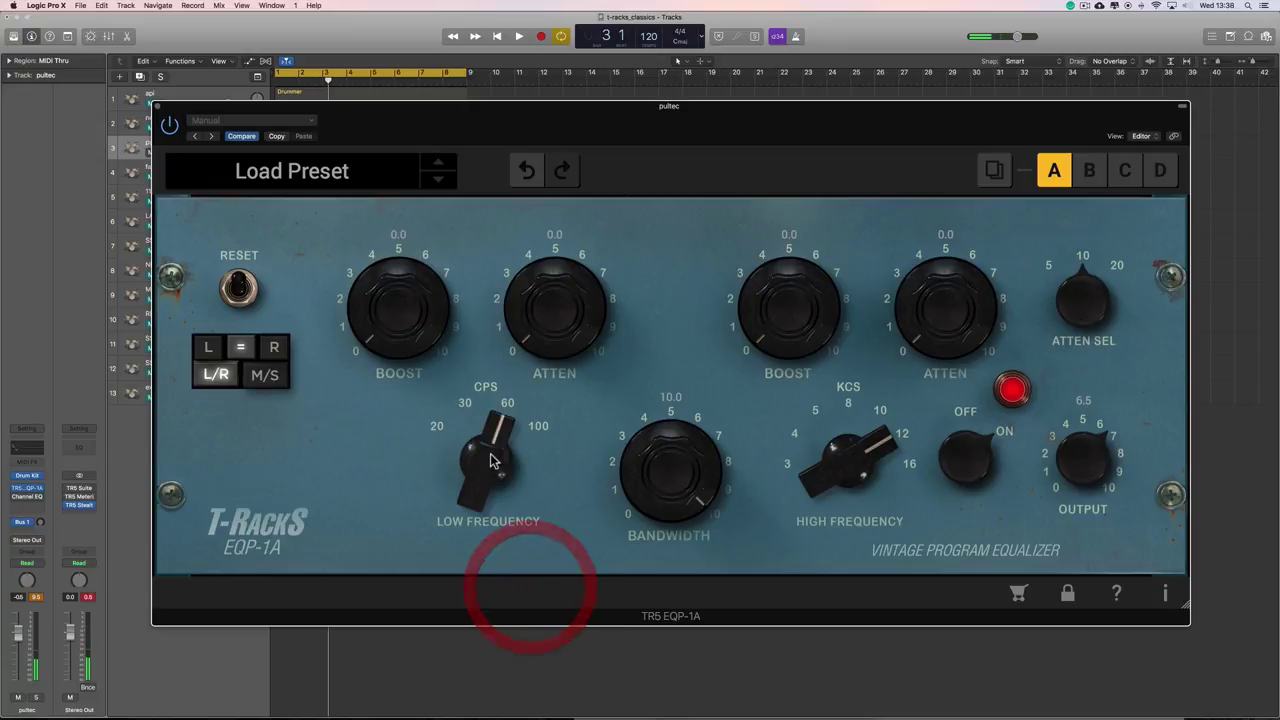
{"action": "left_click_drag", "start_coordinate": [491, 457], "coordinate": [500, 503]}
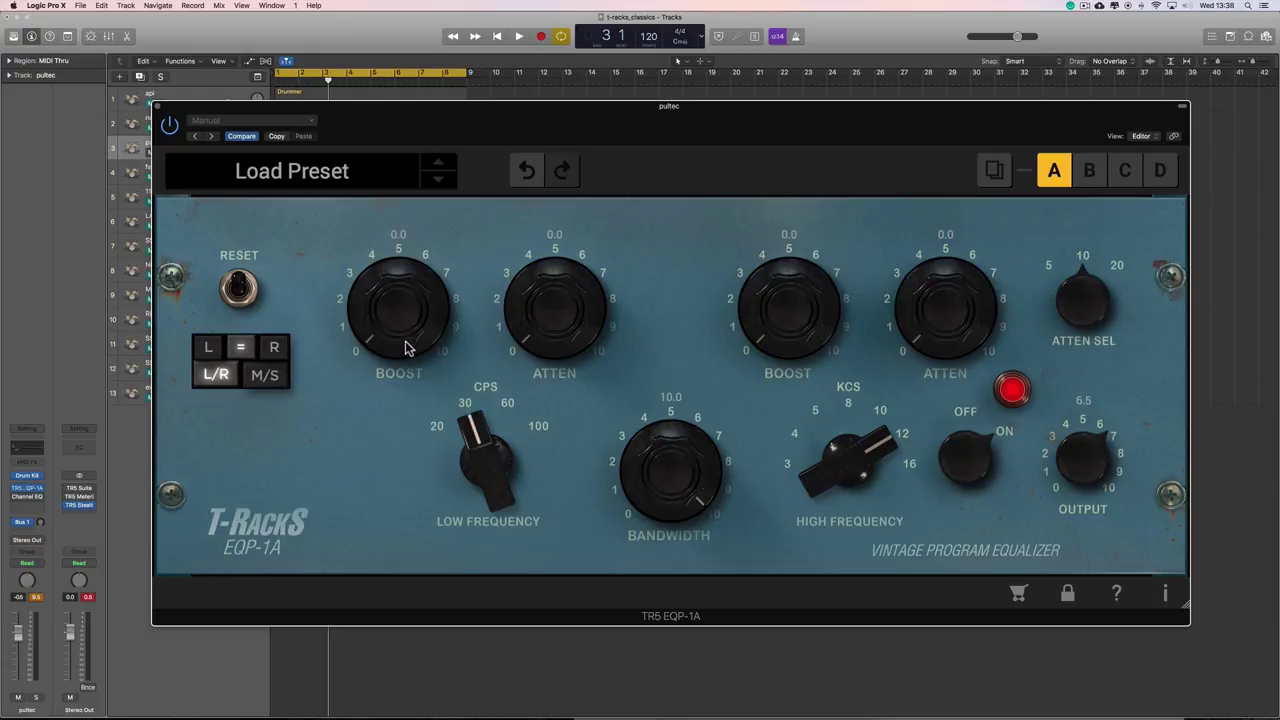
{"action": "key", "text": "space"}
{"action": "left_click_drag", "start_coordinate": [405, 347], "coordinate": [380, 134]}
{"action": "key", "text": "space"}
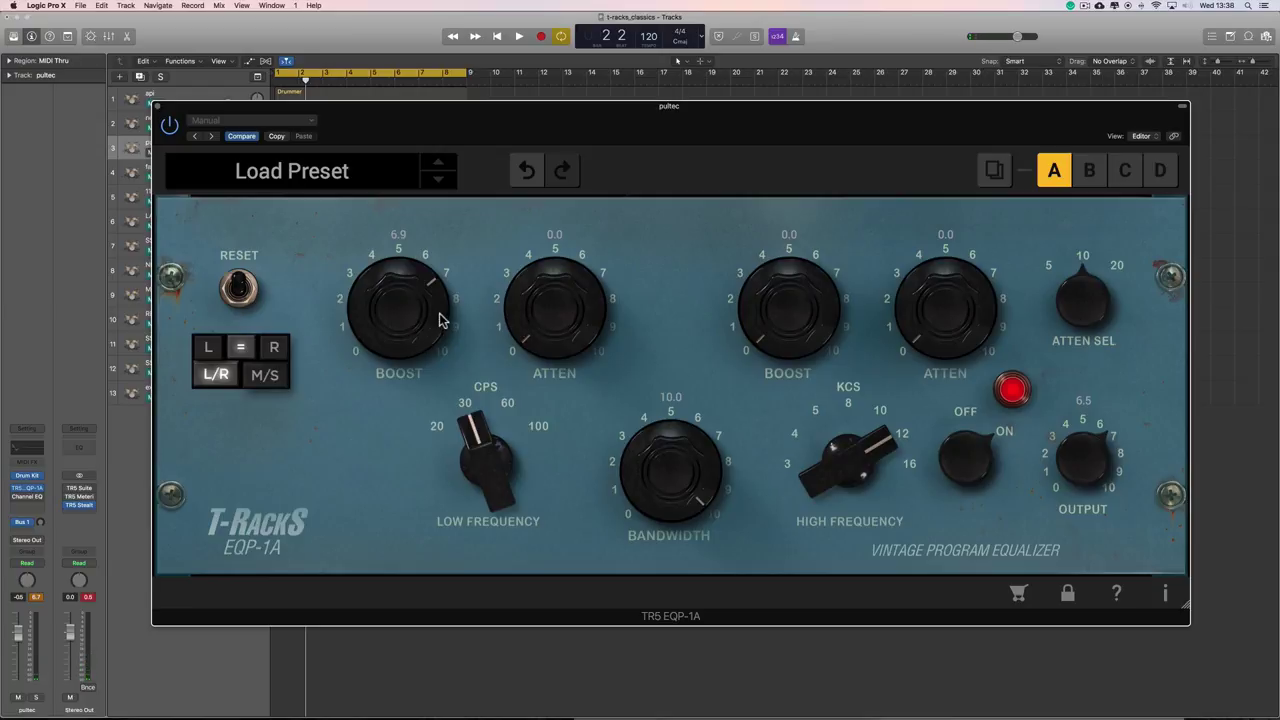
Set the low boost to 8.3 and the low attenuation to 10 during playback, and trim the attenuation to 9.4.
{"action": "key", "text": "space"}
{"action": "left_click_drag", "start_coordinate": [560, 349], "coordinate": [543, 34]}
{"action": "left_click_drag", "start_coordinate": [437, 297], "coordinate": [441, 262]}
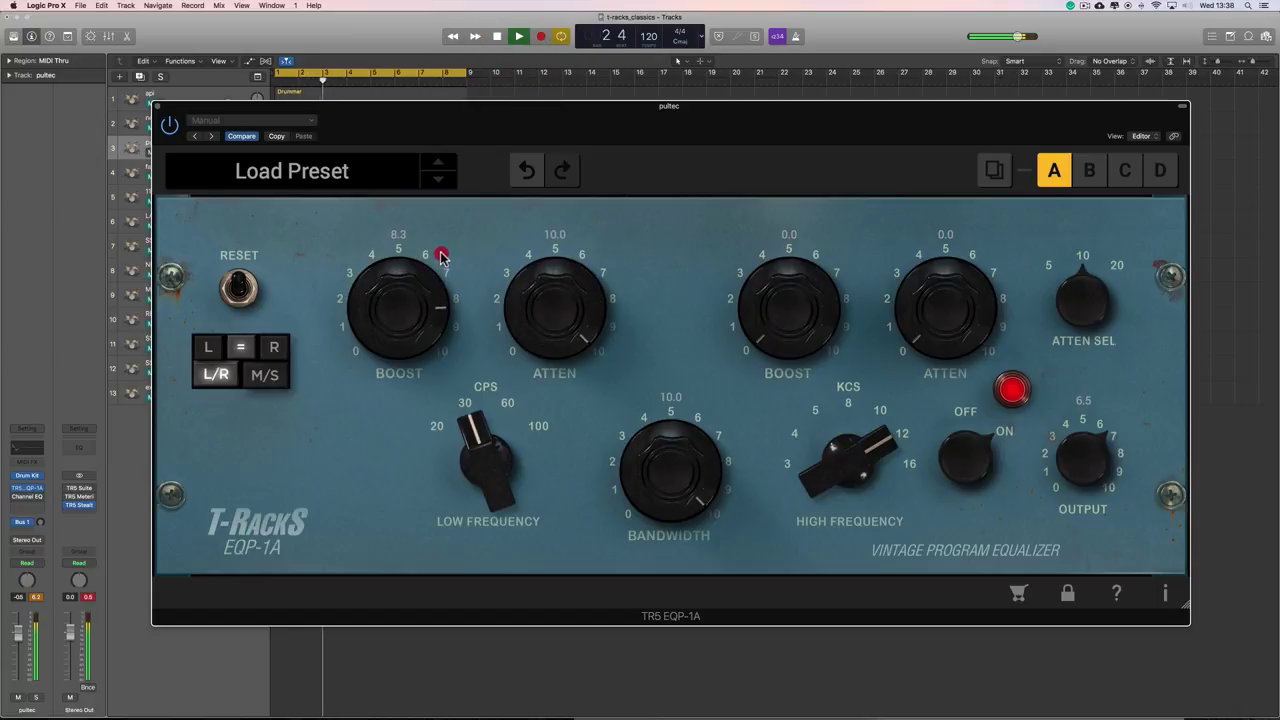
{"action": "left_click_drag", "start_coordinate": [441, 254], "coordinate": [441, 254]}
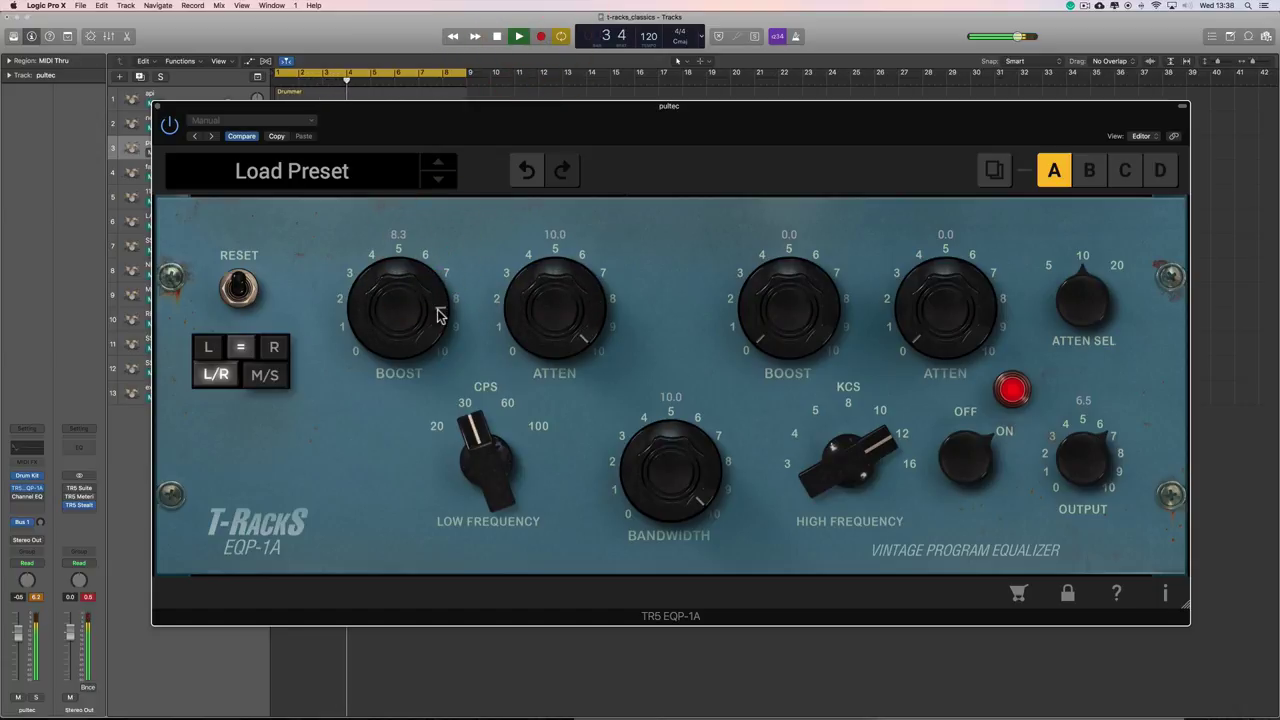
{"action": "key", "text": "space"}
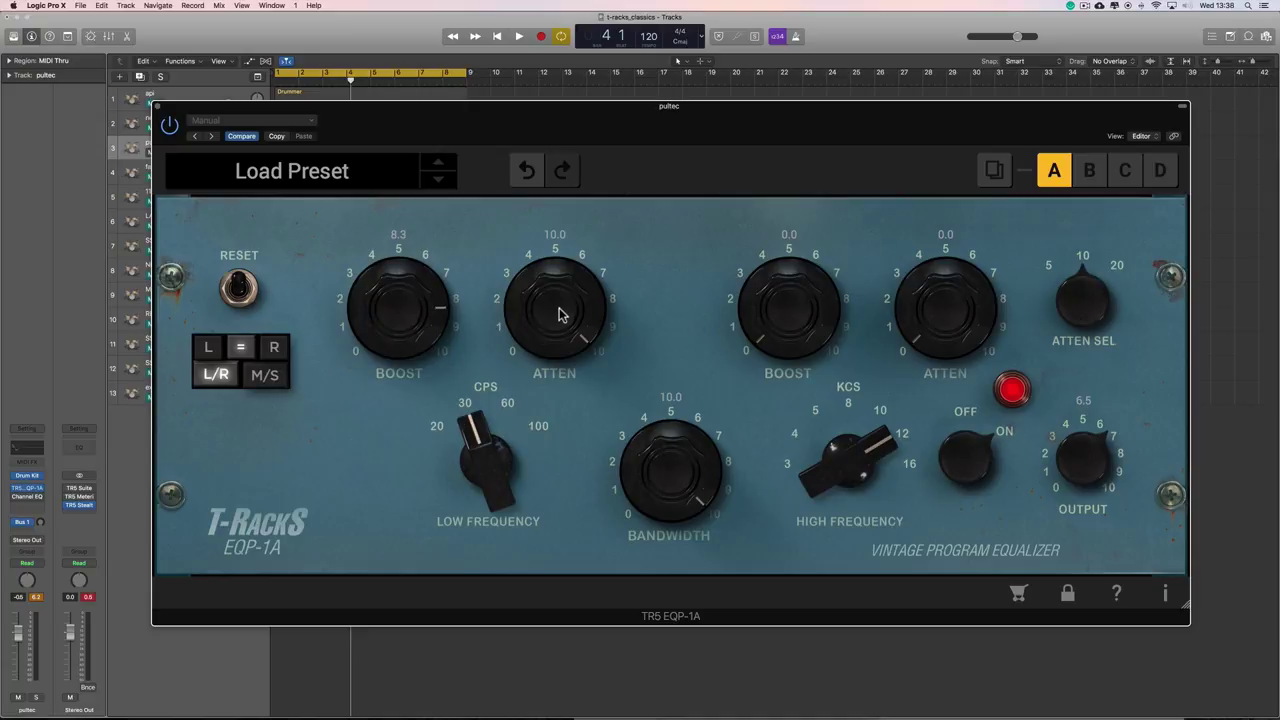
{"action": "left_click_drag", "start_coordinate": [559, 314], "coordinate": [560, 336]}
Open and enable the track's Channel EQ, turn off its 52 Hz band, and raise the 30 Hz shelf to +16.5 dB.
{"action": "left_click", "coordinate": [37, 452]}
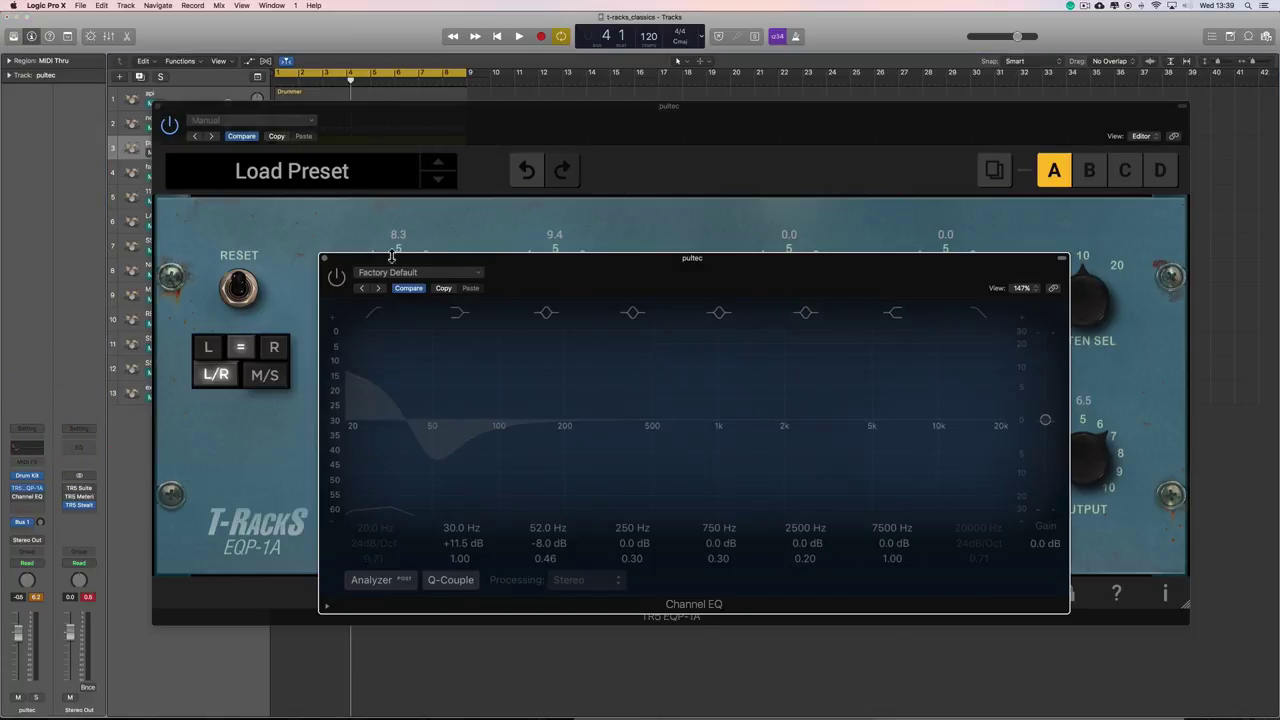
{"action": "left_click", "coordinate": [336, 277]}
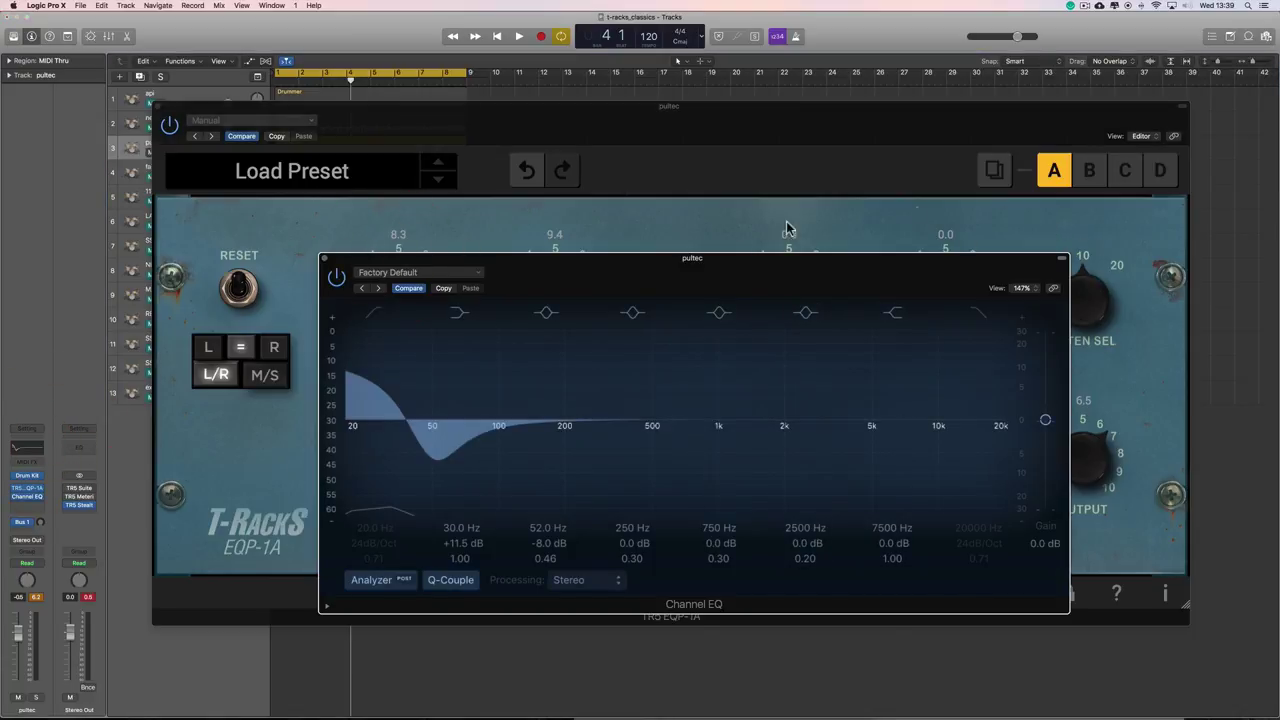
{"action": "left_click", "coordinate": [548, 313]}
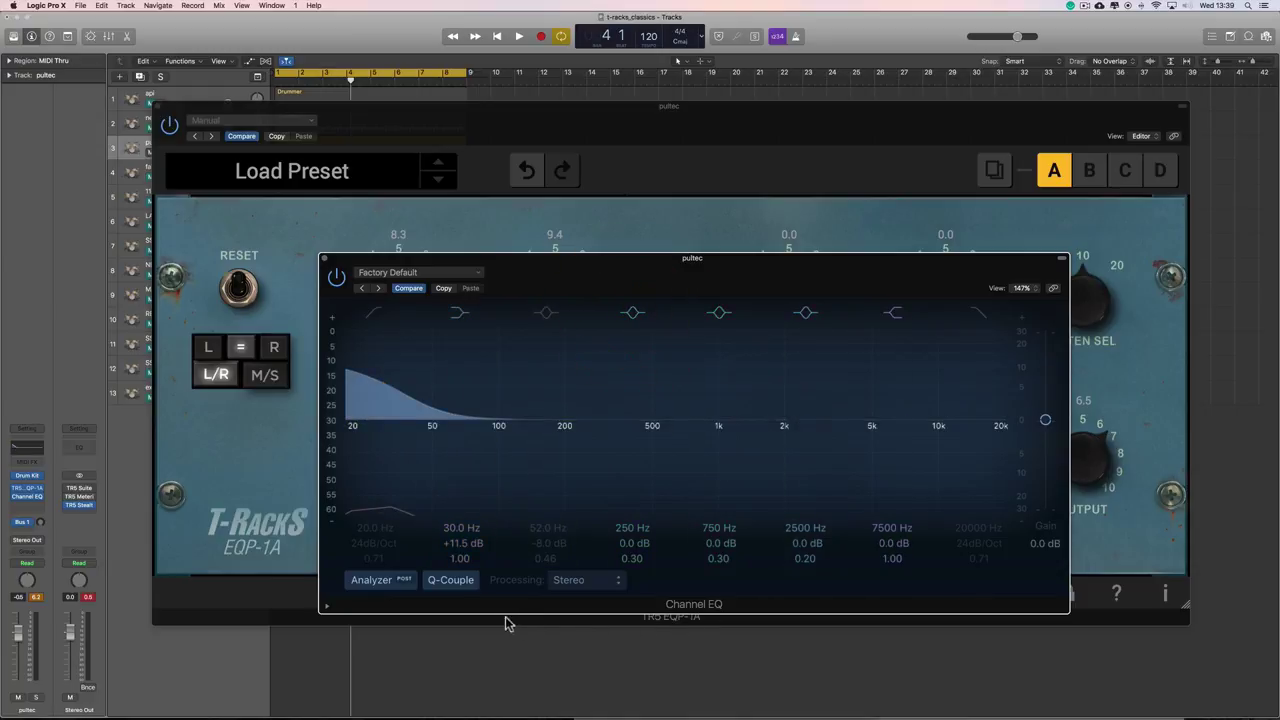
{"action": "left_click_drag", "start_coordinate": [455, 548], "coordinate": [458, 552]}
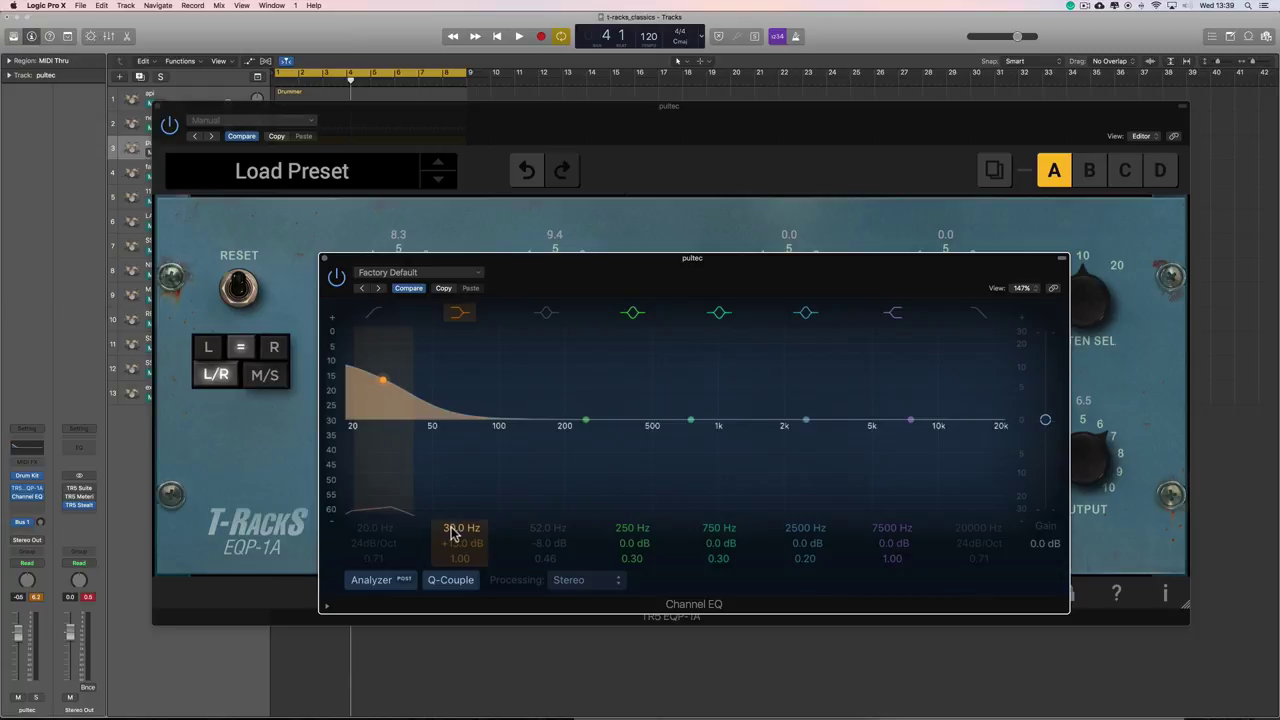
{"action": "mouse_move", "coordinate": [451, 532]}
{"action": "left_mouse_down"}
{"action": "mouse_move", "coordinate": [457, 615]}
{"action": "mouse_move", "coordinate": [457, 527]}
{"action": "left_mouse_up"}
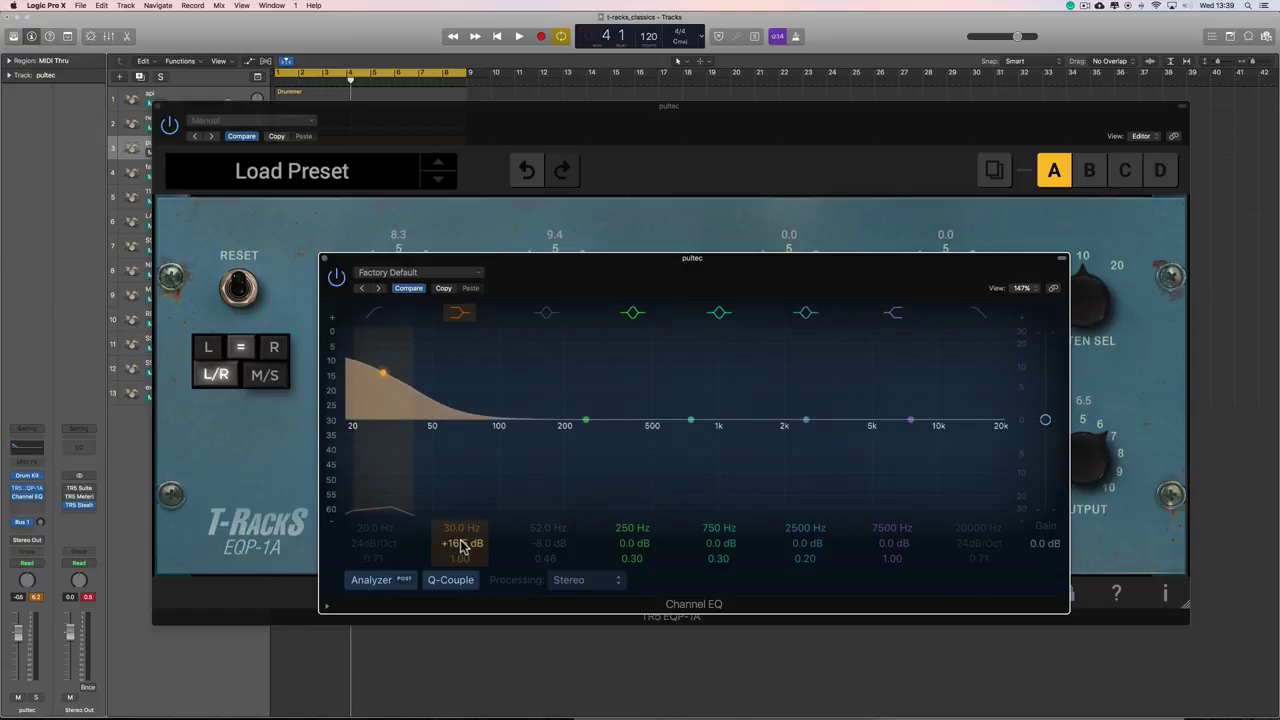
Re-enable the 52 Hz band at -9.0 dB with a Q of 0.37, and bypass and close the Channel EQ.
{"action": "left_click", "coordinate": [545, 313]}
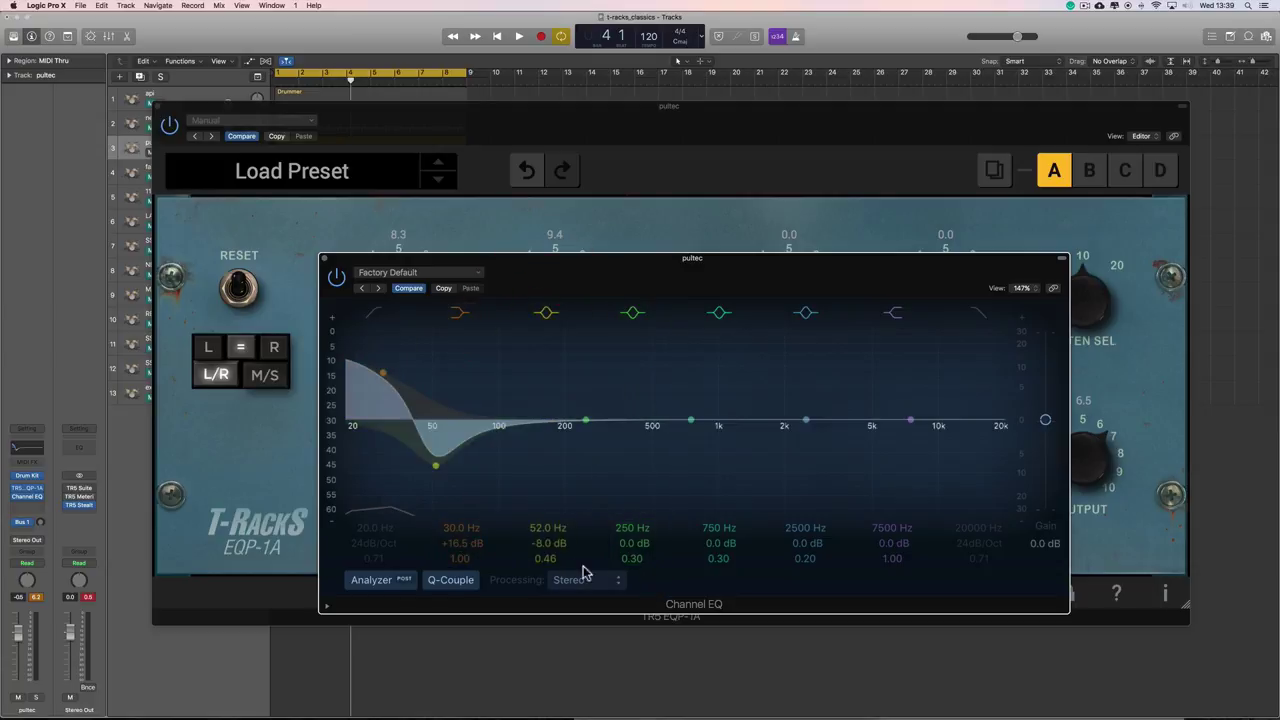
{"action": "left_click_drag", "start_coordinate": [546, 559], "coordinate": [548, 547]}
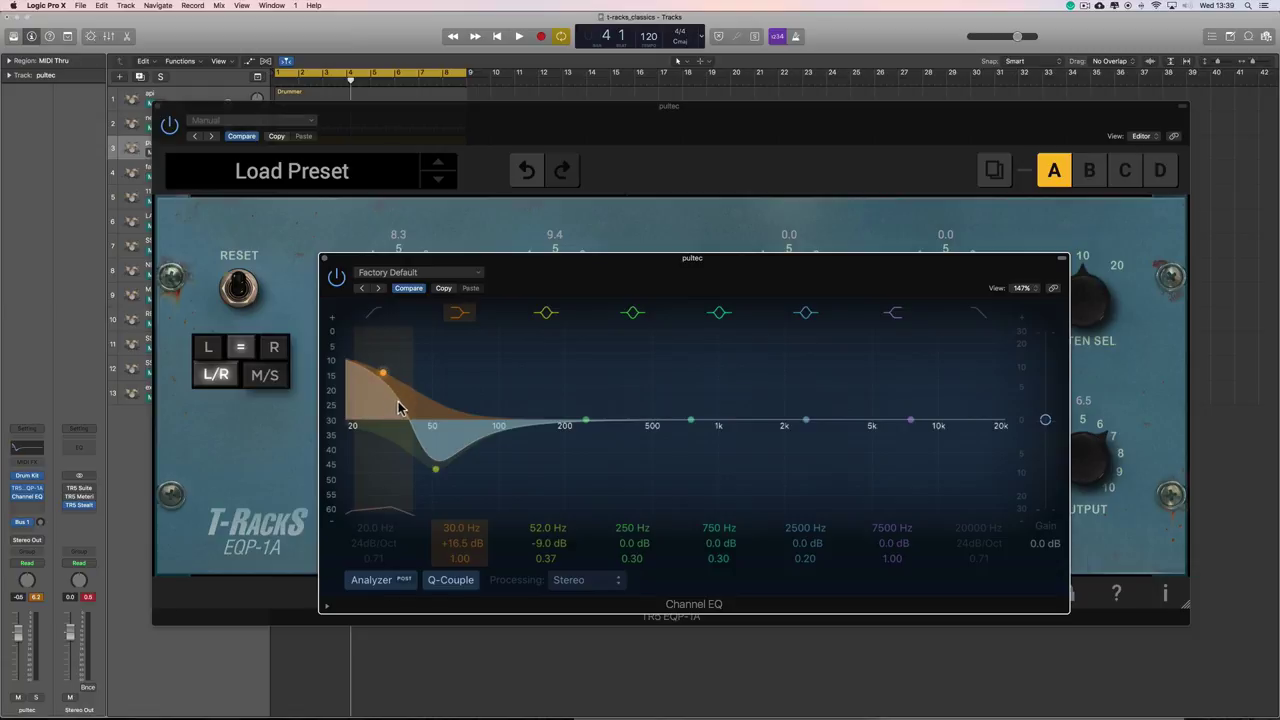
{"action": "left_click", "coordinate": [337, 281]}
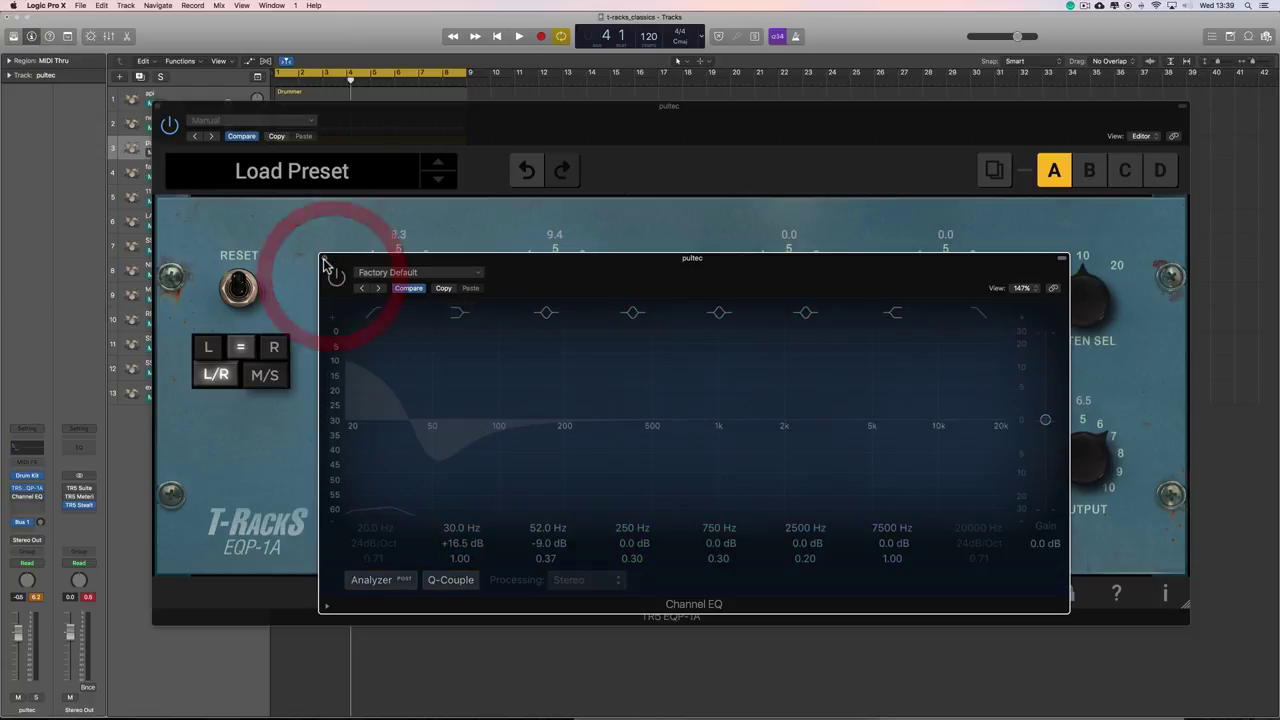
{"action": "left_click", "coordinate": [324, 258]}
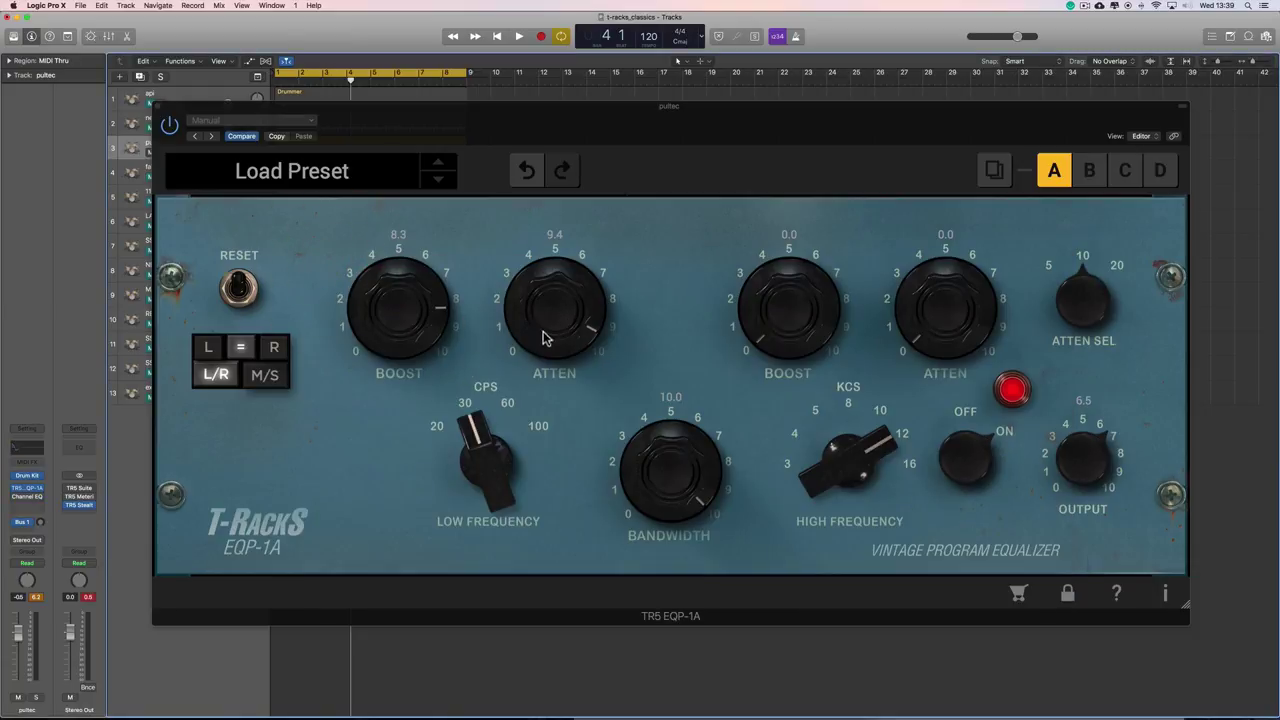
Lower the EQP-1A's low attenuation to 6.8, raise it to 9.8, and play the loop briefly.
{"action": "left_click_drag", "start_coordinate": [548, 321], "coordinate": [597, 402]}
{"action": "left_click", "coordinate": [600, 464]}
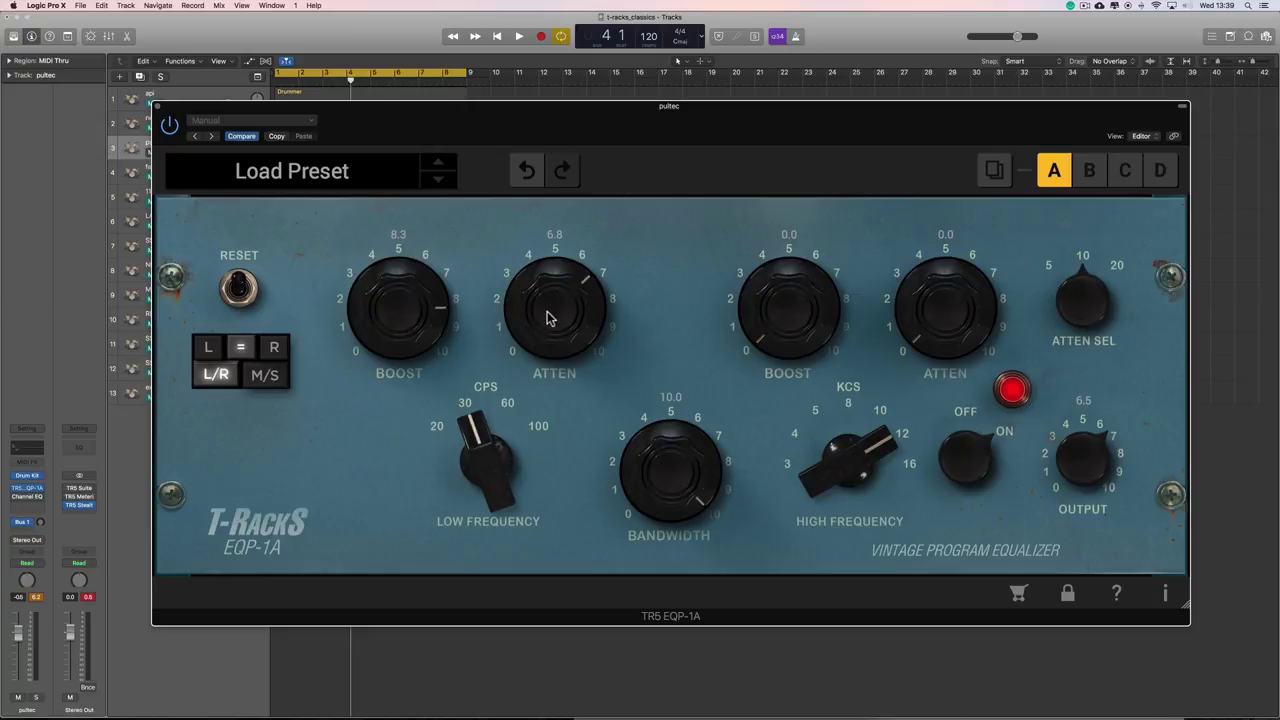
{"action": "left_click_drag", "start_coordinate": [546, 318], "coordinate": [557, 223]}
{"action": "key", "text": "space"}
{"action": "key", "text": "space"}
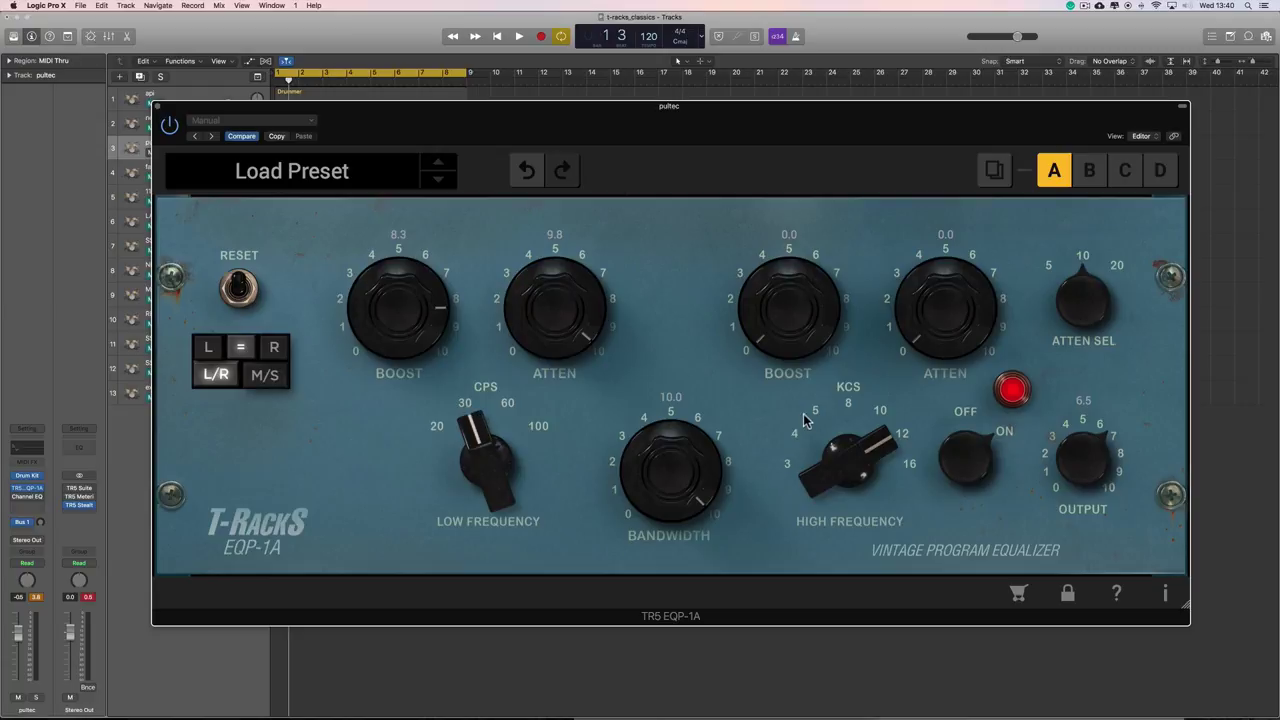
Set the high frequency selector to 8, the bandwidth to 5.1 and the high boost to 6.7 while auditioning the loop.
{"action": "left_click_drag", "start_coordinate": [855, 445], "coordinate": [850, 528]}
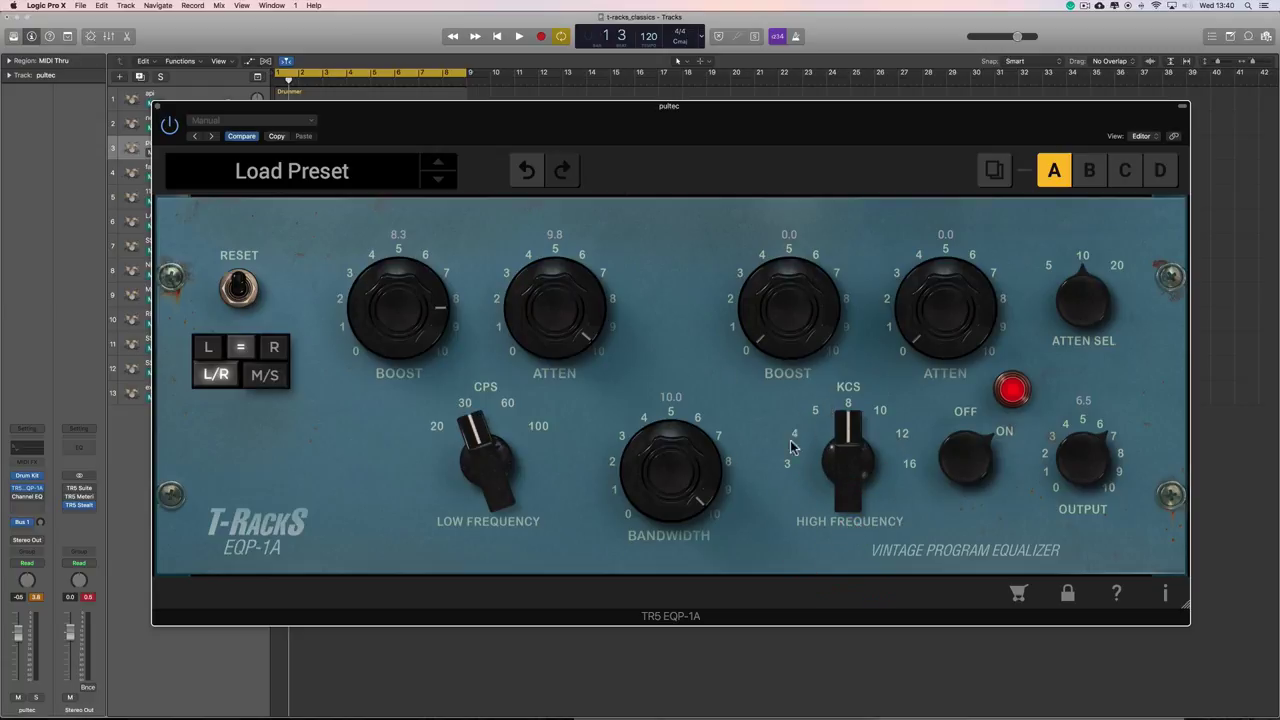
{"action": "left_click_drag", "start_coordinate": [693, 523], "coordinate": [686, 518]}
{"action": "key", "text": "space"}
{"action": "left_click_drag", "start_coordinate": [783, 338], "coordinate": [794, 129]}
{"action": "key", "text": "space"}
{"action": "key", "text": "space"}
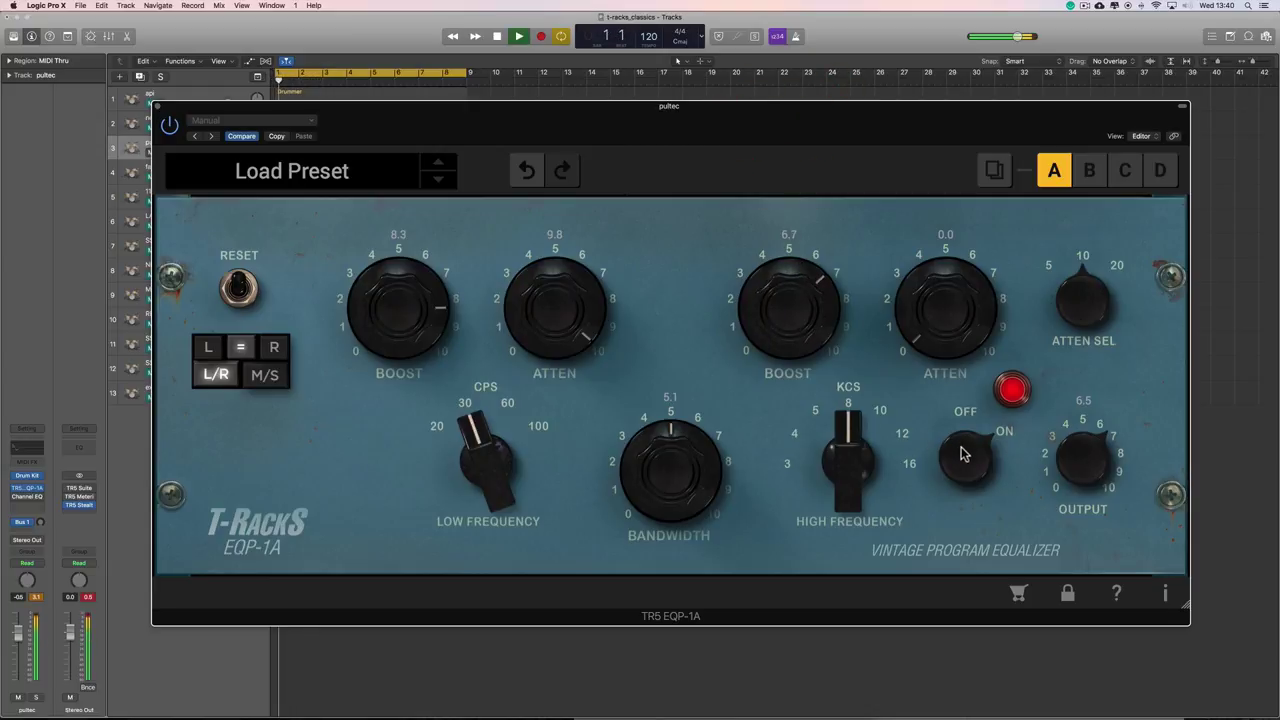
Compare the loop with the EQP-1A switched off and back on, and stop playback.
{"action": "left_click", "coordinate": [962, 454]}
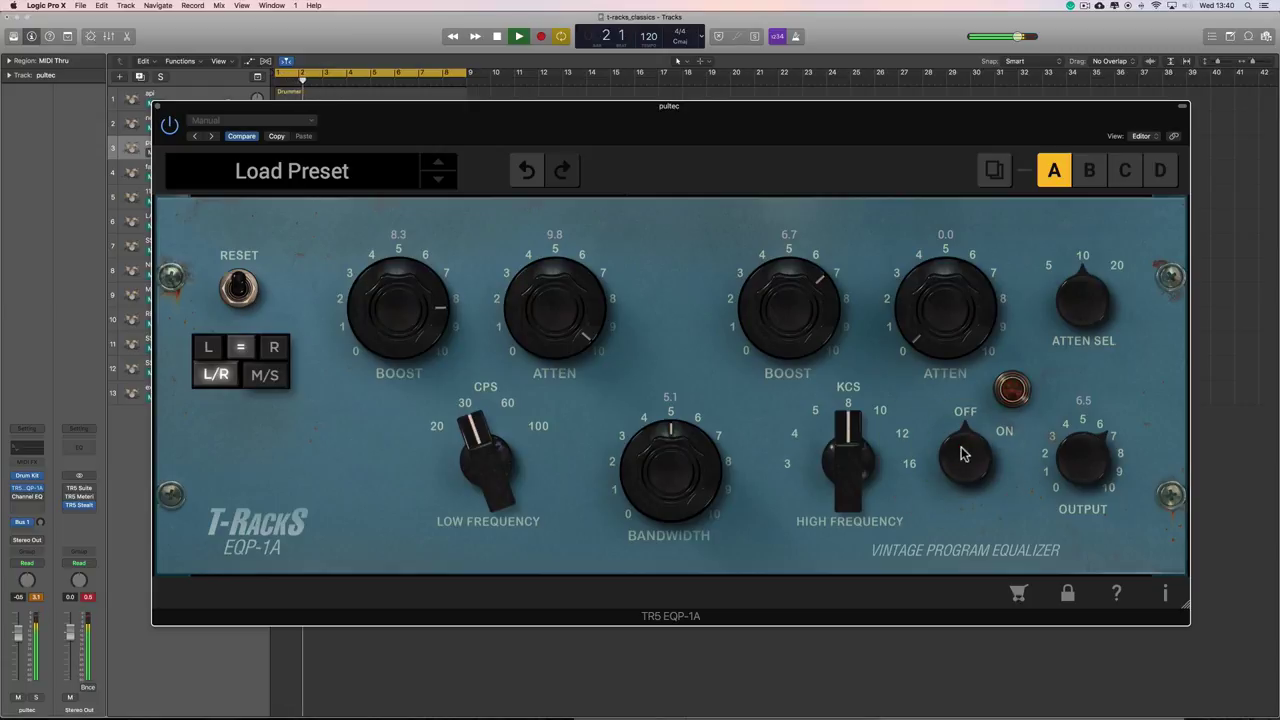
{"action": "left_click", "coordinate": [962, 454]}
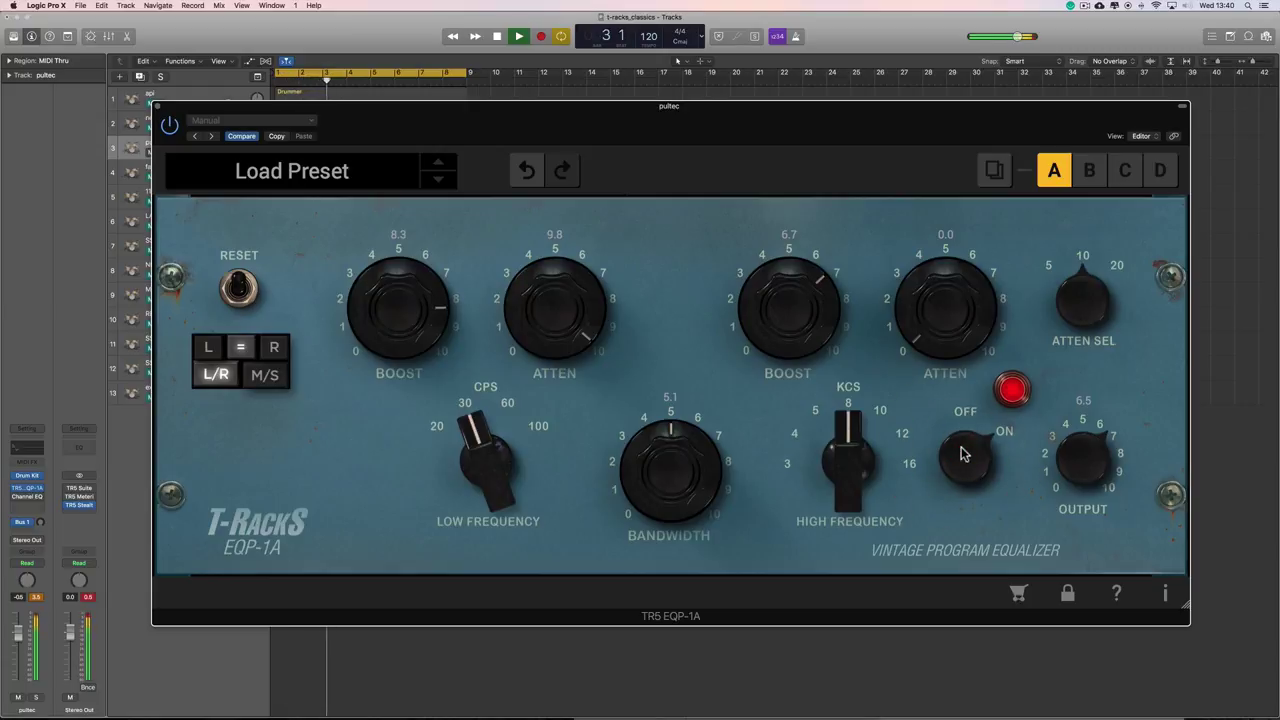
{"action": "key", "text": "space"}
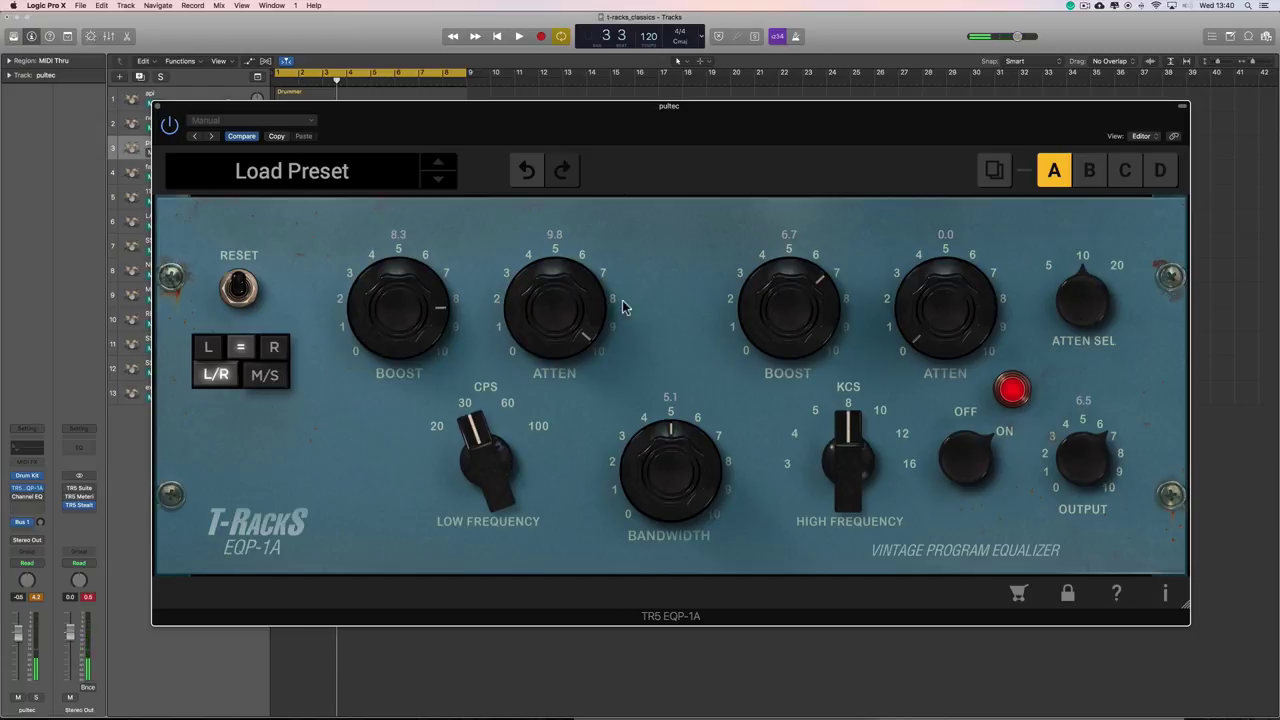
Close the EQP-1A, switch to the logic_learn_frequencies project, and open the EQP-1A on its selected track.
{"action": "left_click", "coordinate": [157, 107]}
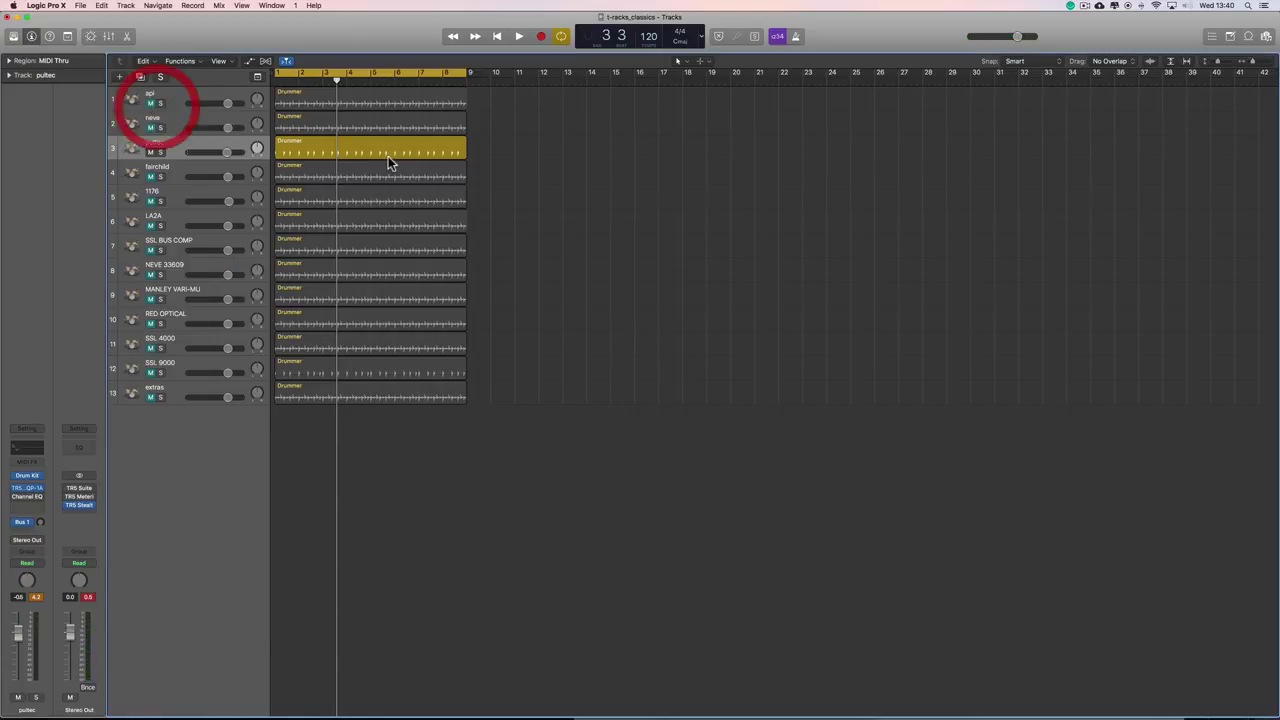
{"action": "left_click", "coordinate": [276, 6]}
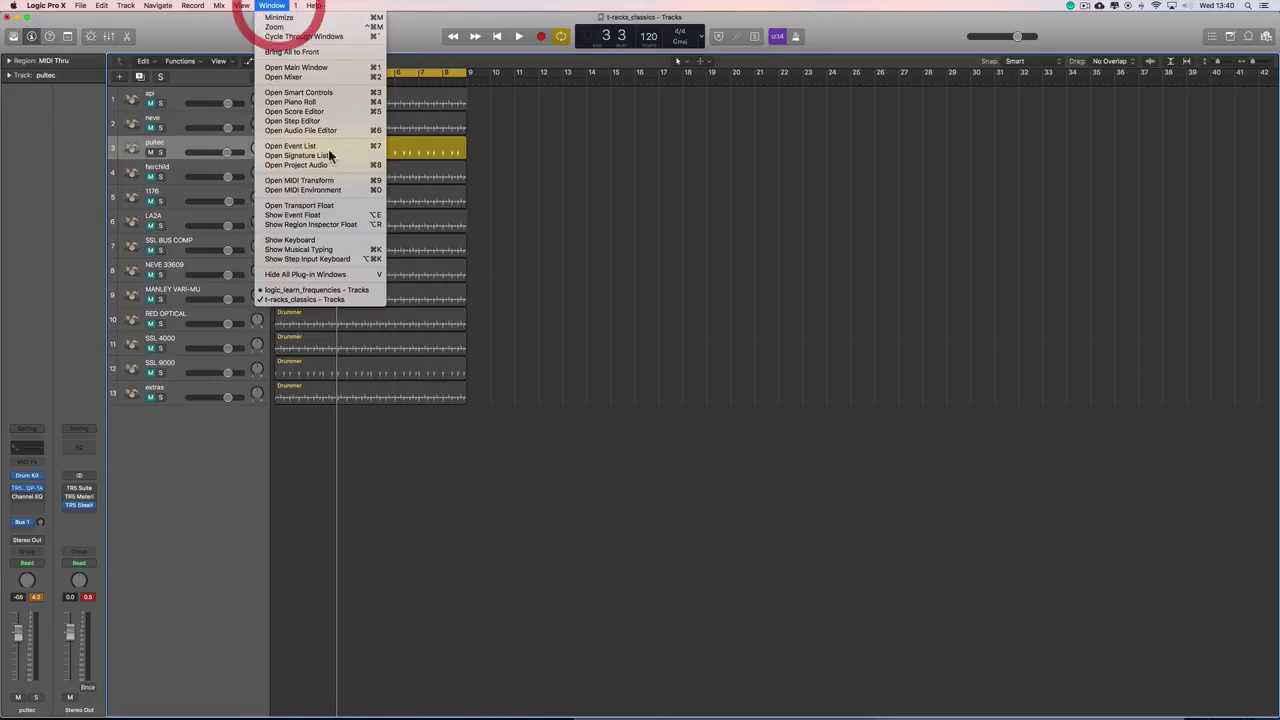
{"action": "left_click", "coordinate": [323, 291]}
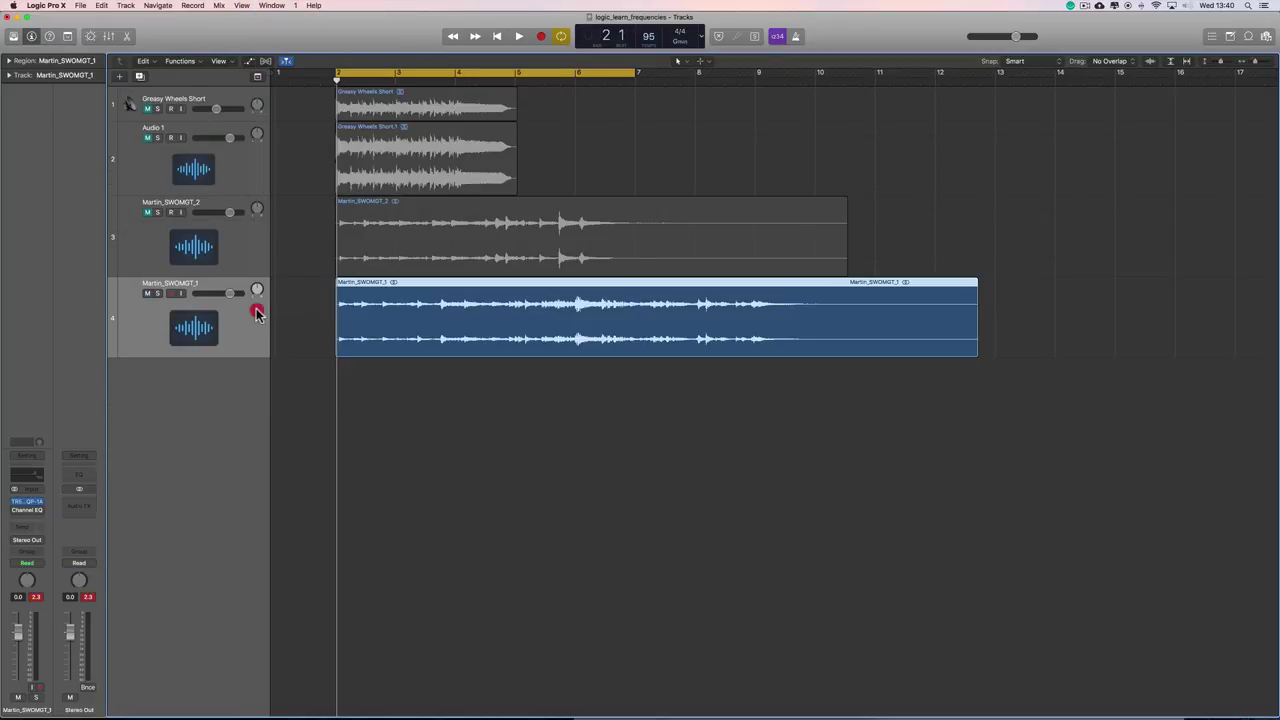
{"action": "left_click", "coordinate": [28, 502]}
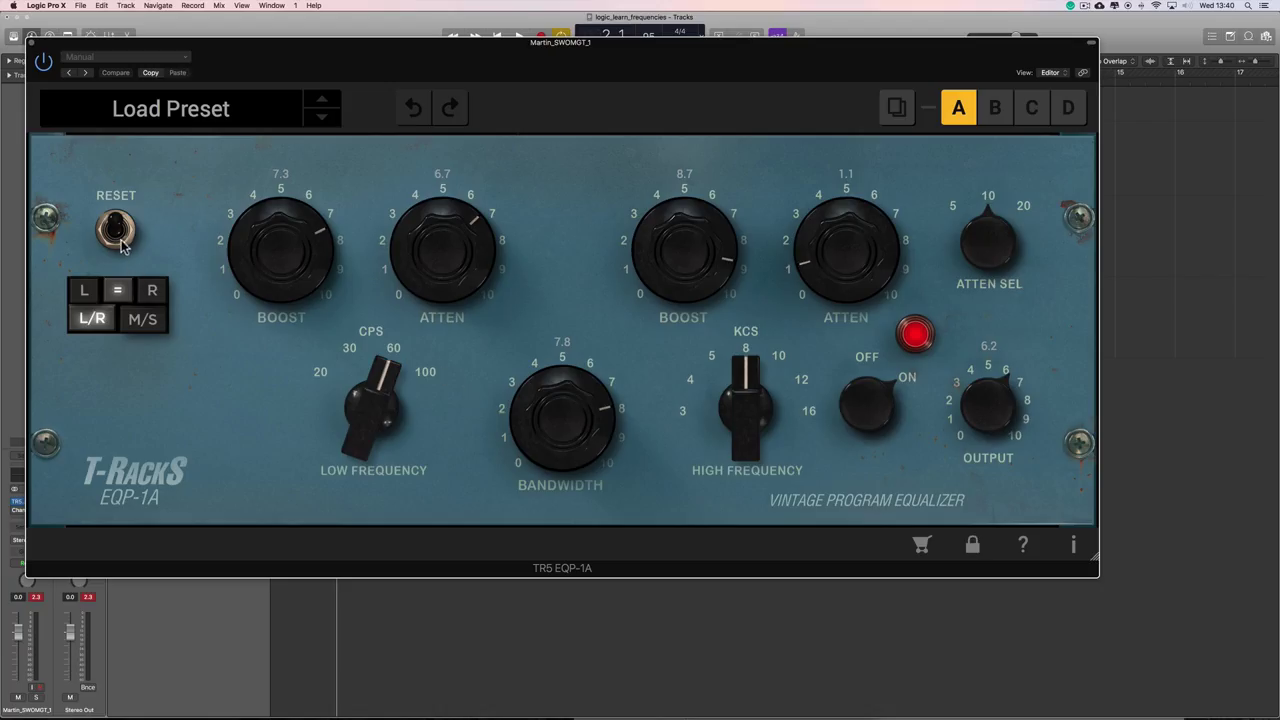
Reset the EQP-1A to its defaults and raise its output to 6.6 while briefly playing the loop.
{"action": "left_click", "coordinate": [117, 232]}
{"action": "left_click_drag", "start_coordinate": [291, 61], "coordinate": [365, 125]}
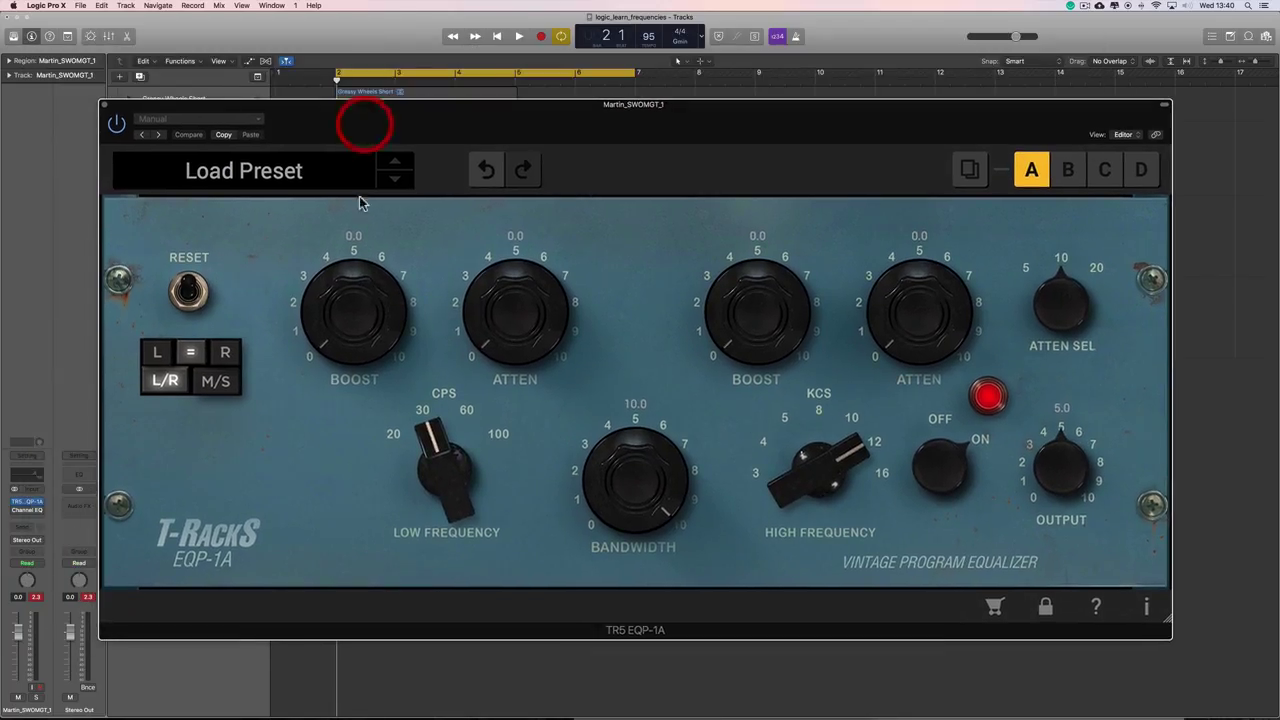
{"action": "left_click", "coordinate": [188, 291]}
{"action": "key", "text": "space"}
{"action": "mouse_move", "coordinate": [1043, 463]}
{"action": "left_mouse_down"}
{"action": "mouse_move", "coordinate": [1066, 440]}
{"action": "mouse_move", "coordinate": [1048, 398]}
{"action": "left_mouse_up"}
{"action": "left_click_drag", "start_coordinate": [757, 133], "coordinate": [766, 125]}
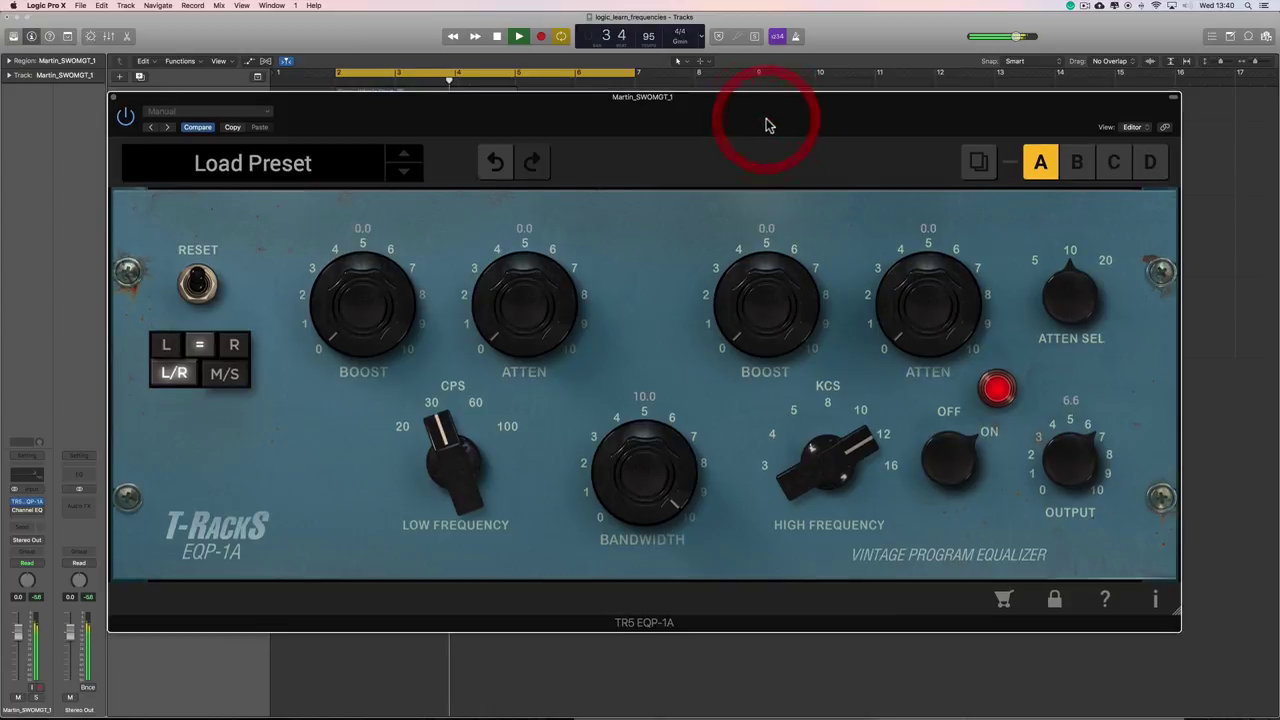
{"action": "key", "text": "space"}
Audition sweeps of the low attenuation on the loop with the low frequency selector at 100 and at 60.
{"action": "left_click_drag", "start_coordinate": [456, 468], "coordinate": [449, 294]}
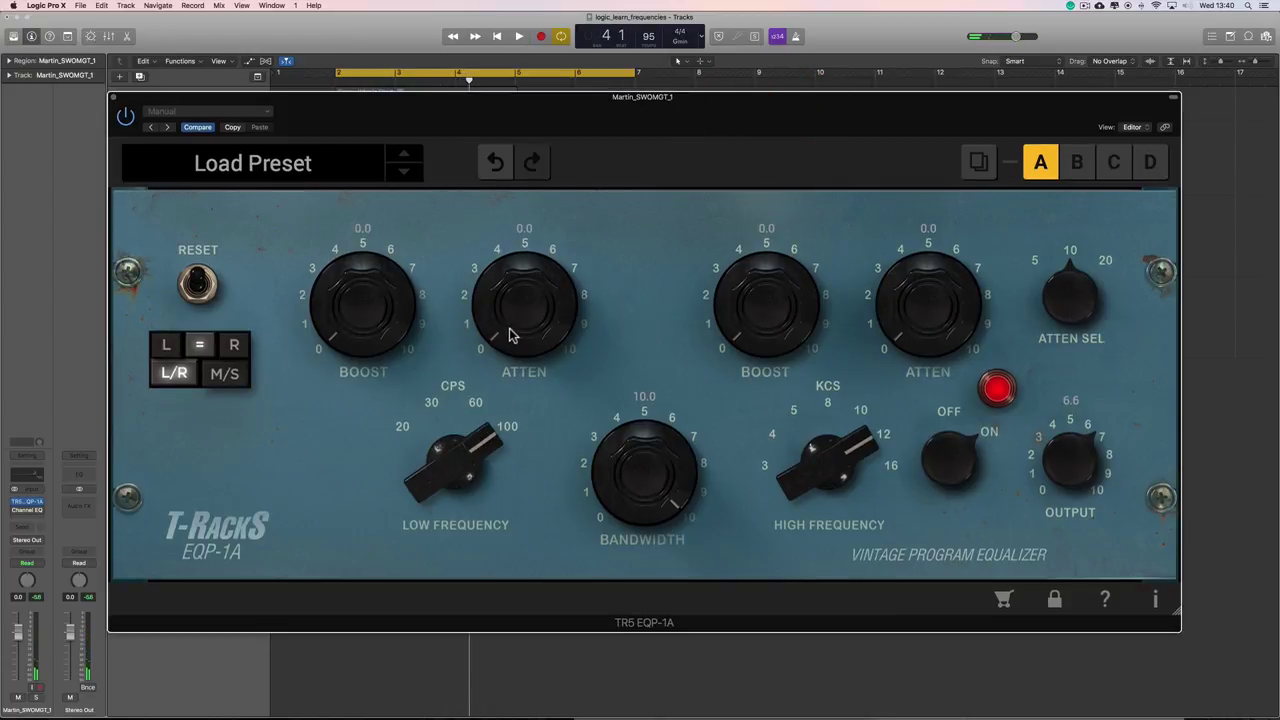
{"action": "key", "text": "space"}
{"action": "left_click_drag", "start_coordinate": [509, 328], "coordinate": [551, 357]}
{"action": "key", "text": "space"}
{"action": "left_click_drag", "start_coordinate": [455, 474], "coordinate": [478, 505]}
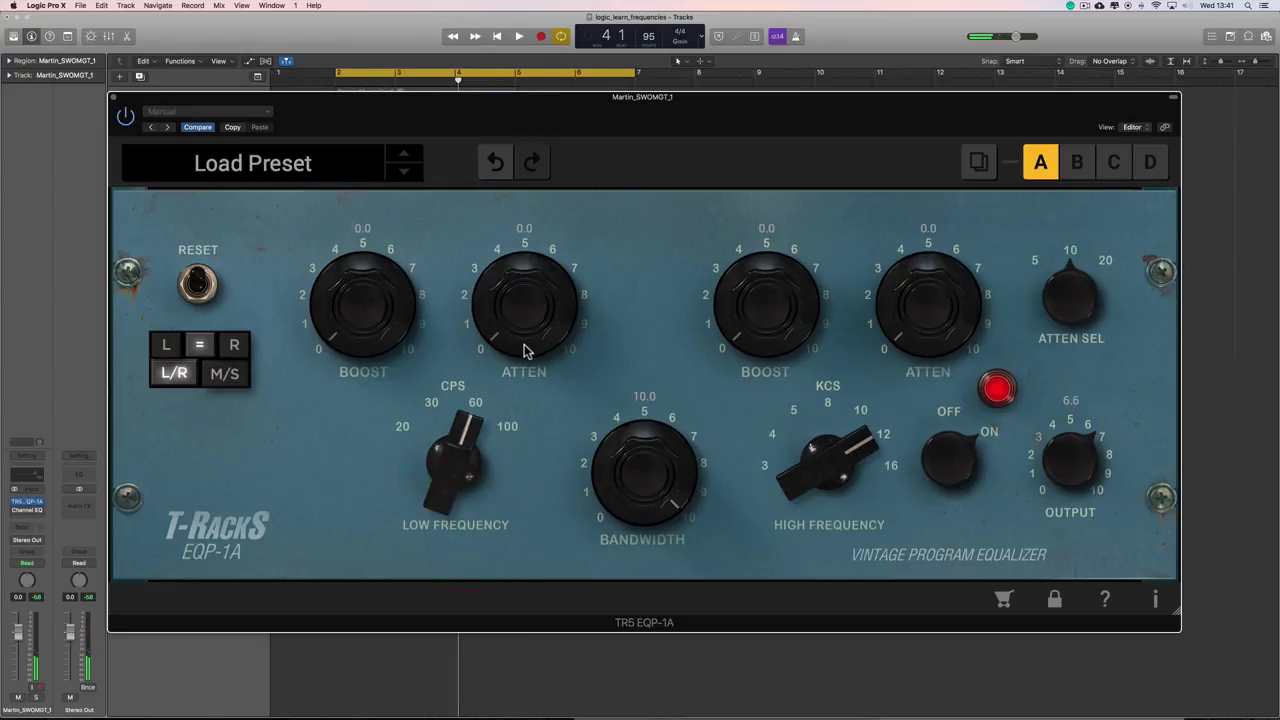
{"action": "key", "text": "space"}
{"action": "left_click_drag", "start_coordinate": [524, 340], "coordinate": [536, 367]}
{"action": "left_click", "coordinate": [496, 34]}
Set the low frequency selector to 30, raise the low attenuation to 10.0 and return it to 0.0 while auditioning the loop.
{"action": "left_click_drag", "start_coordinate": [463, 486], "coordinate": [469, 510]}
{"action": "key", "text": "space"}
{"action": "left_click_drag", "start_coordinate": [529, 344], "coordinate": [494, 27]}
{"action": "key", "text": "space"}
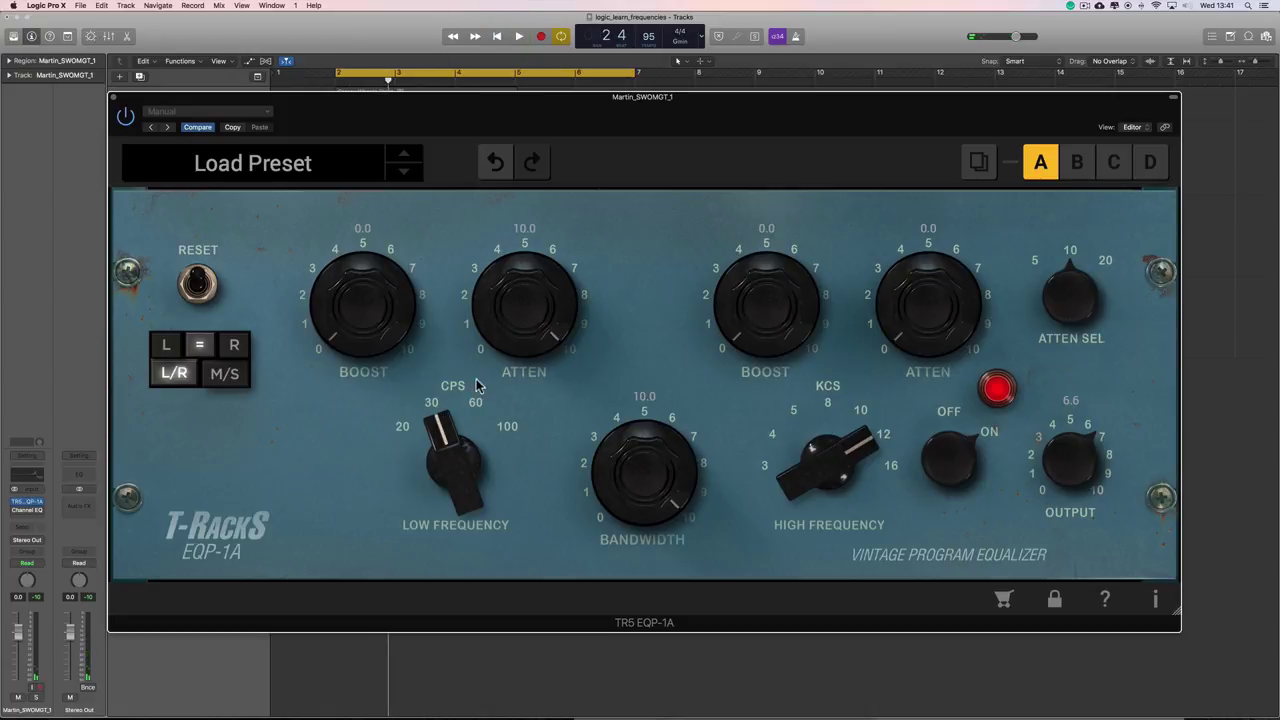
{"action": "key", "text": "space"}
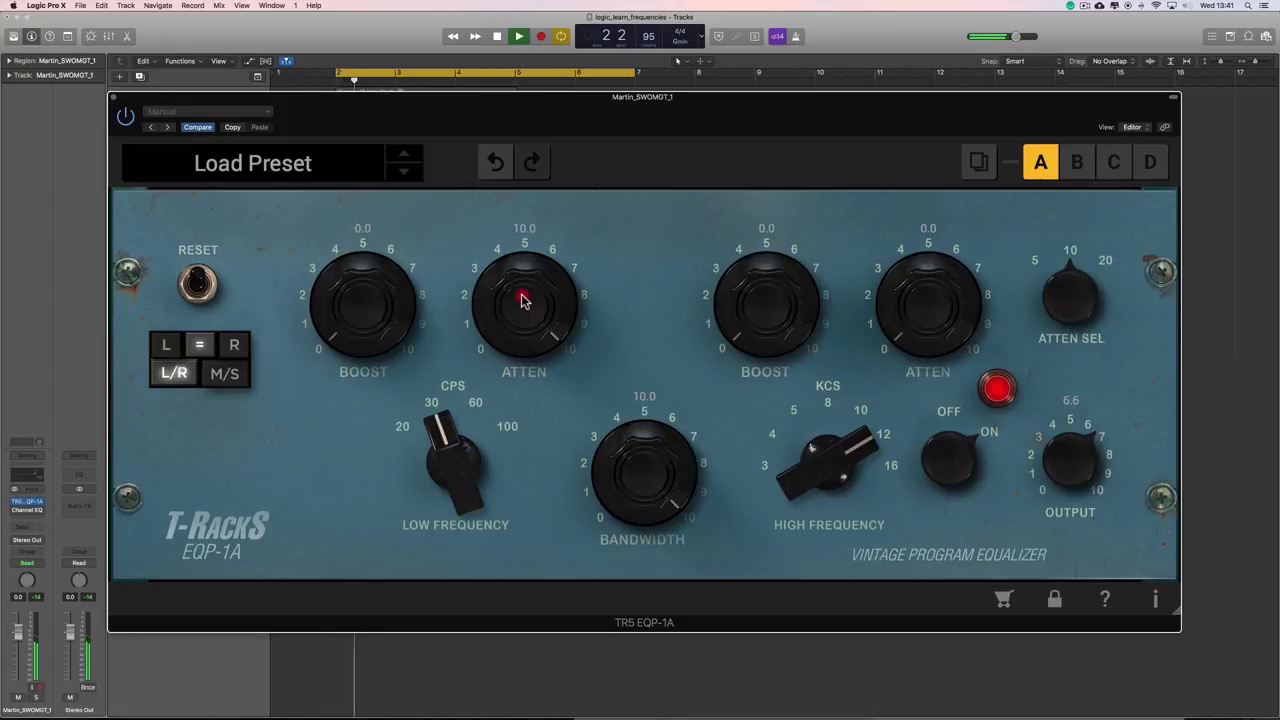
{"action": "left_click_drag", "start_coordinate": [523, 300], "coordinate": [640, 669]}
{"action": "key", "text": "space"}
{"action": "left_click", "coordinate": [596, 488]}
Set the low frequency selector to 20 and sweep the low attenuation during playback, ending at 0.0.
{"action": "left_click_drag", "start_coordinate": [447, 444], "coordinate": [457, 491]}
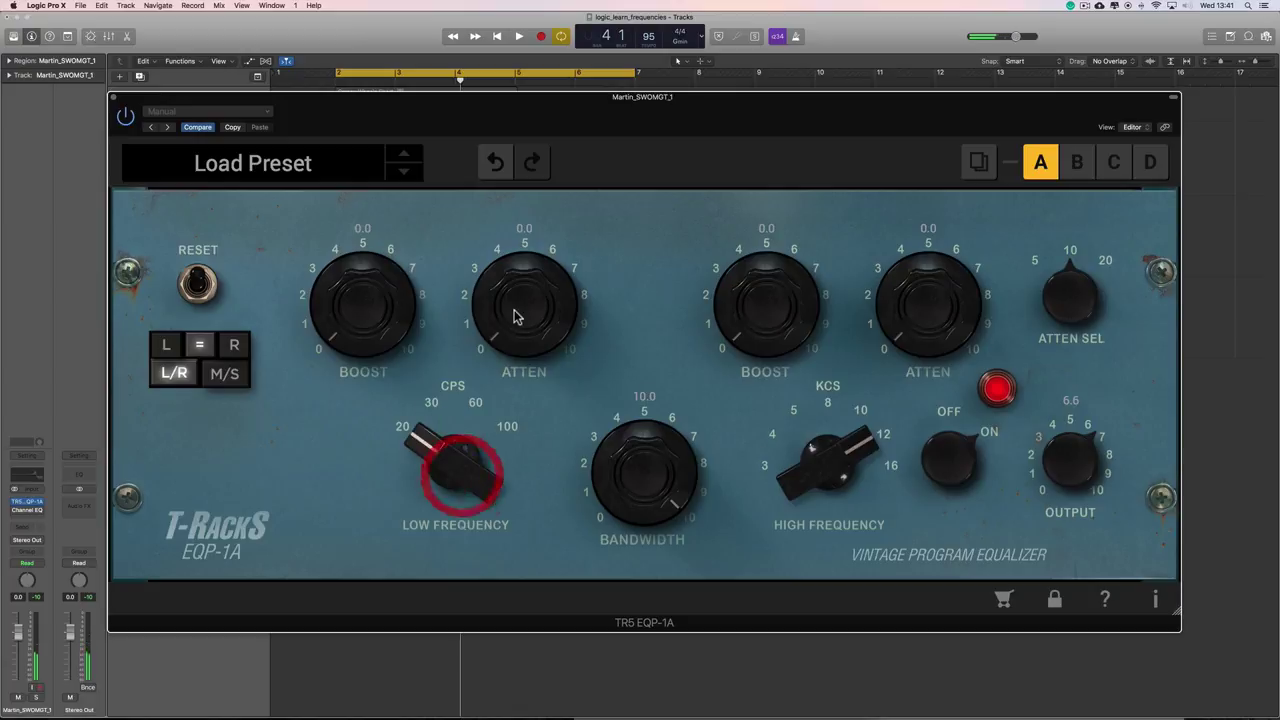
{"action": "key", "text": "space"}
{"action": "left_click_drag", "start_coordinate": [514, 314], "coordinate": [528, 400]}
{"action": "key", "text": "space"}
Set the low frequency selector to 100 and raise the low boost to 4.0 while auditioning the loop.
{"action": "left_click_drag", "start_coordinate": [480, 452], "coordinate": [430, 205]}
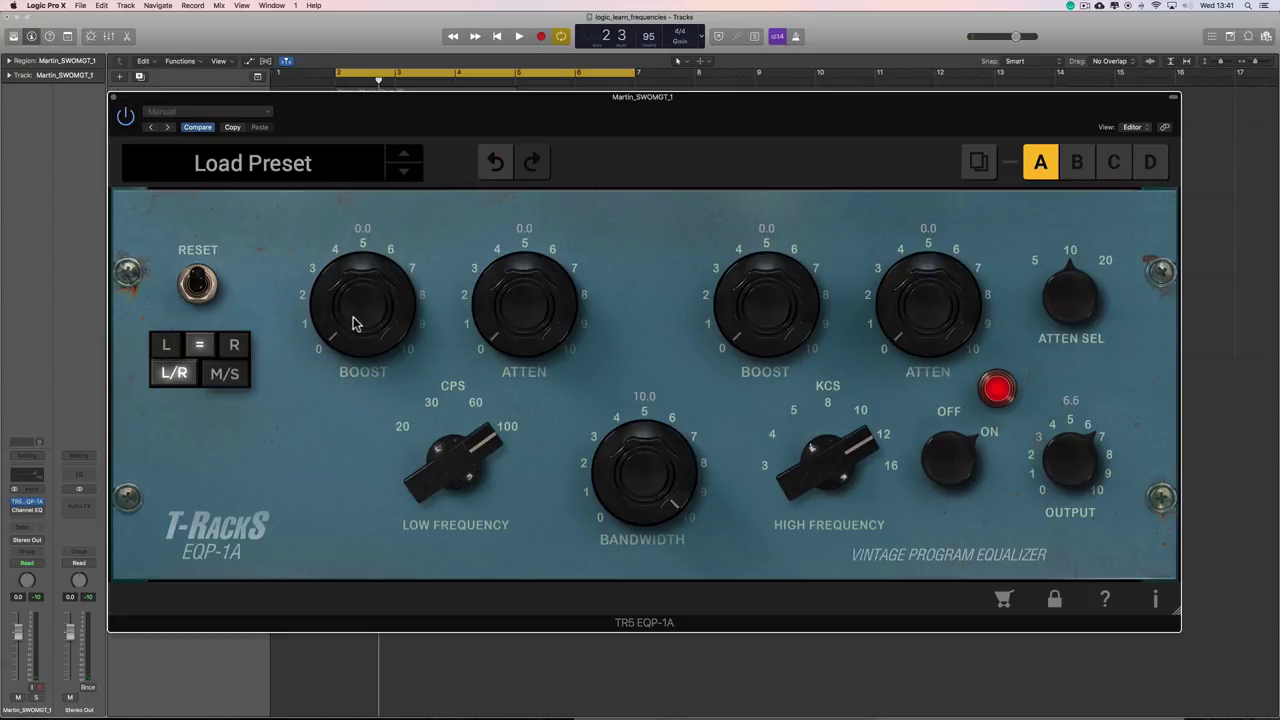
{"action": "key", "text": "space"}
{"action": "left_click_drag", "start_coordinate": [356, 322], "coordinate": [360, 196]}
{"action": "key", "text": "space"}
Set the low frequency selector to 60 and sweep the low boost during playback, ending at 0.9.
{"action": "left_click_drag", "start_coordinate": [455, 460], "coordinate": [459, 537]}
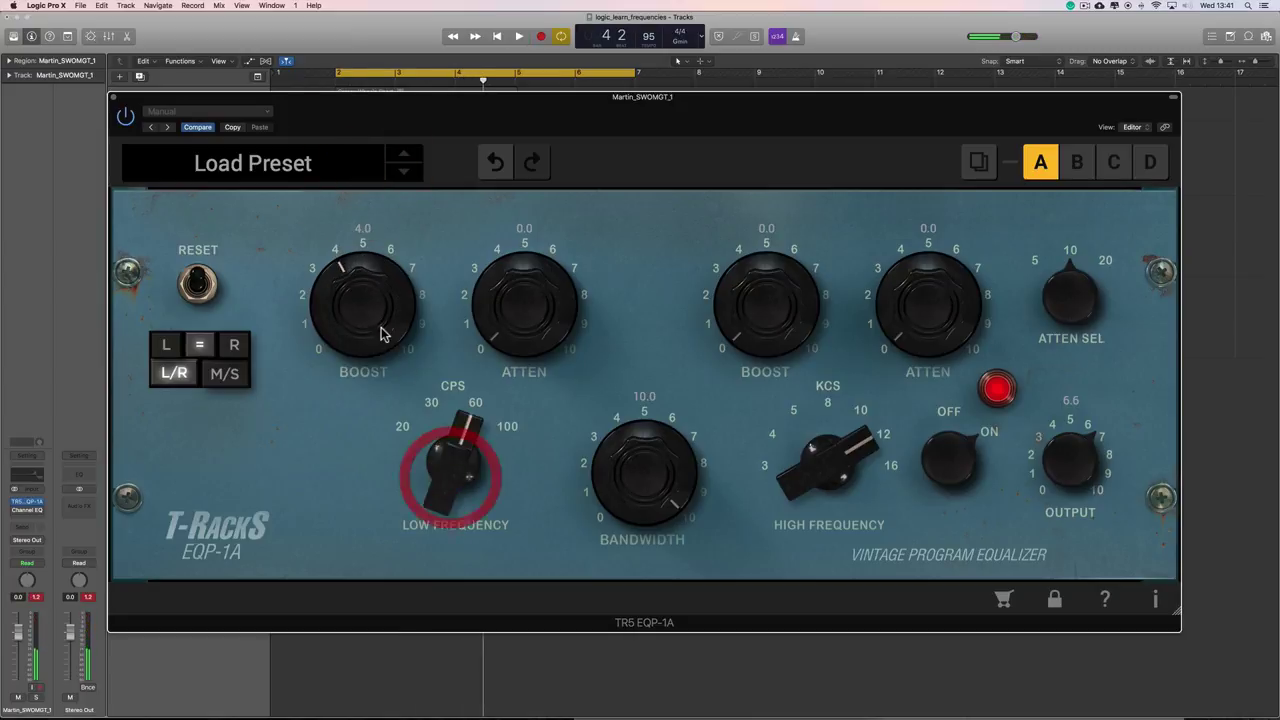
{"action": "key", "text": "space"}
{"action": "left_click_drag", "start_coordinate": [365, 333], "coordinate": [434, 457]}
{"action": "key", "text": "space"}
Set the low frequency selector to 30 and sweep the low boost up and down during playback, ending at 7.8.
{"action": "left_click", "coordinate": [437, 435]}
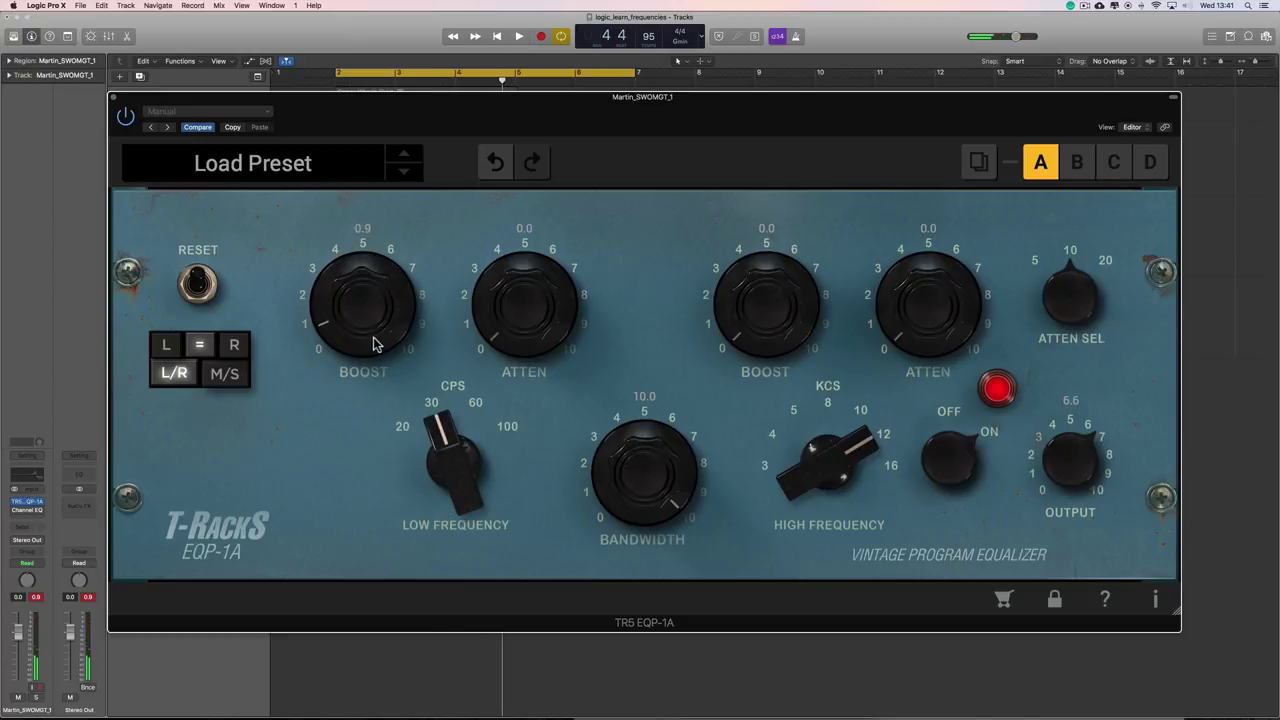
{"action": "key", "text": "space"}
{"action": "left_click_drag", "start_coordinate": [371, 329], "coordinate": [363, 276]}
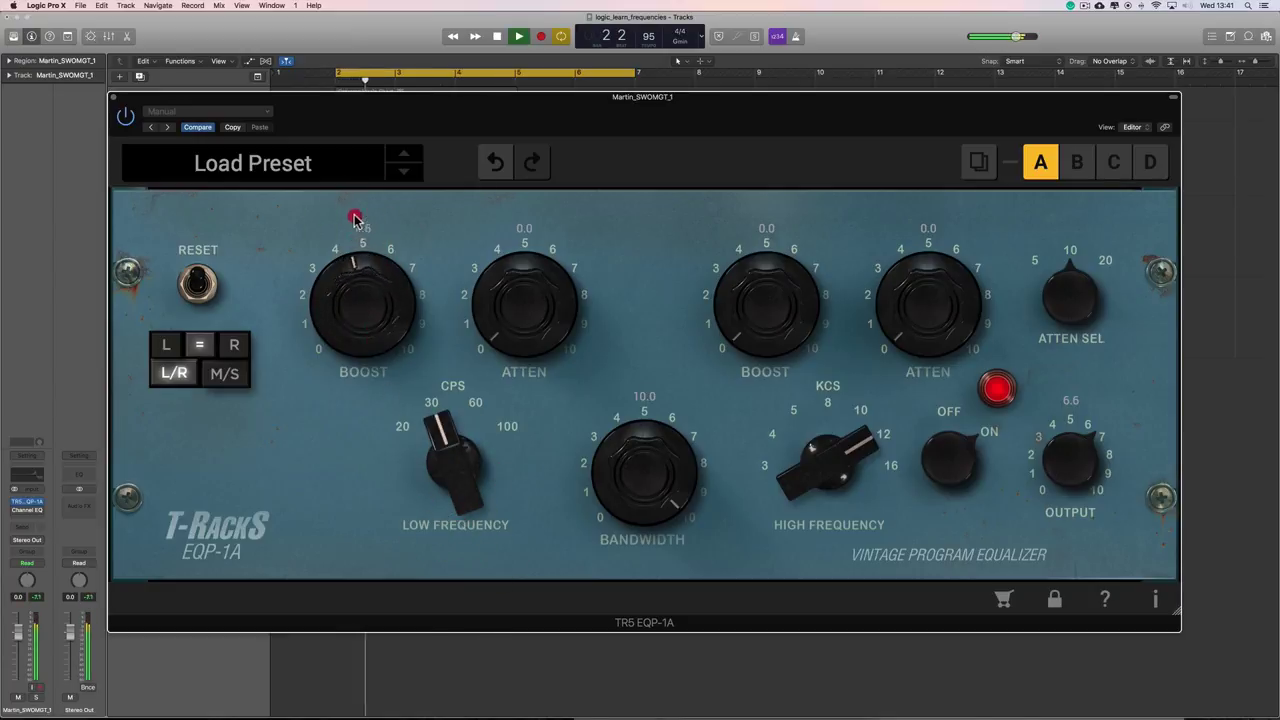
{"action": "left_click_drag", "start_coordinate": [355, 215], "coordinate": [339, 108]}
{"action": "key", "text": "space"}
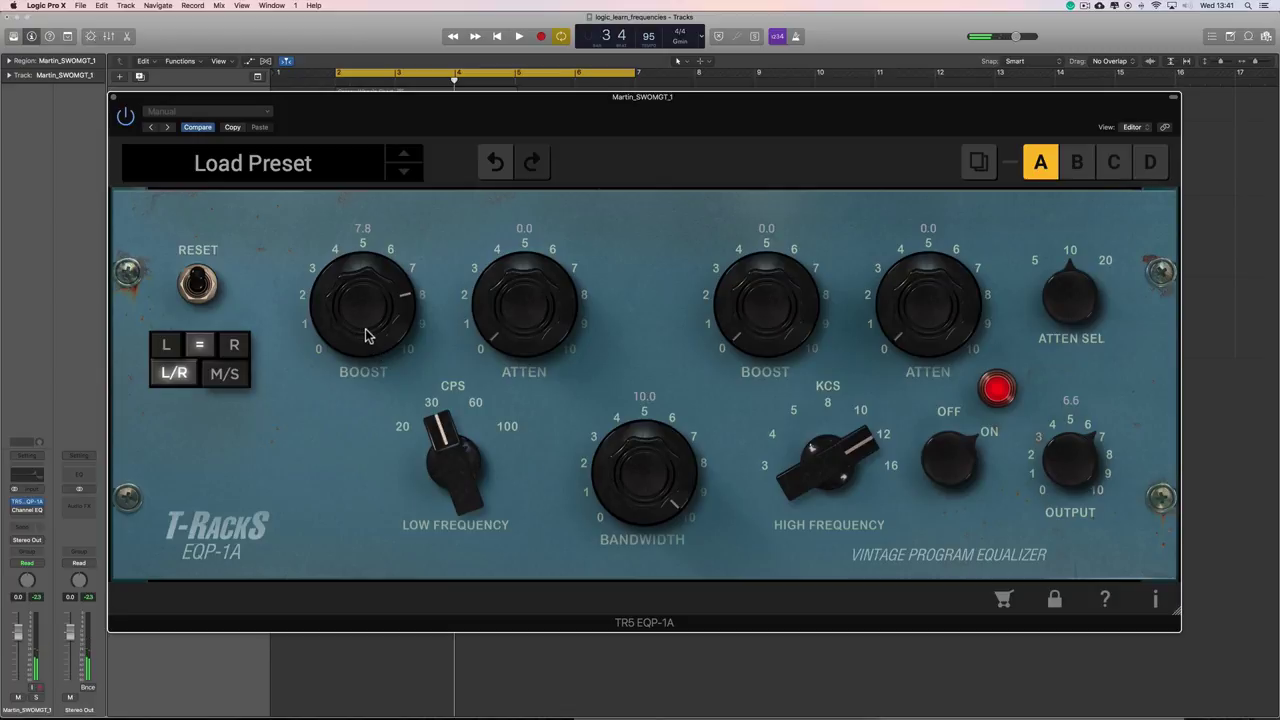
{"action": "key", "text": "space"}
{"action": "left_click_drag", "start_coordinate": [365, 335], "coordinate": [400, 450]}
{"action": "left_click_drag", "start_coordinate": [428, 498], "coordinate": [398, 332]}
{"action": "key", "text": "space"}
Set the low frequency selector to 60 and the low boost to 5.3 while auditioning the loop.
{"action": "left_click_drag", "start_coordinate": [443, 426], "coordinate": [443, 363]}
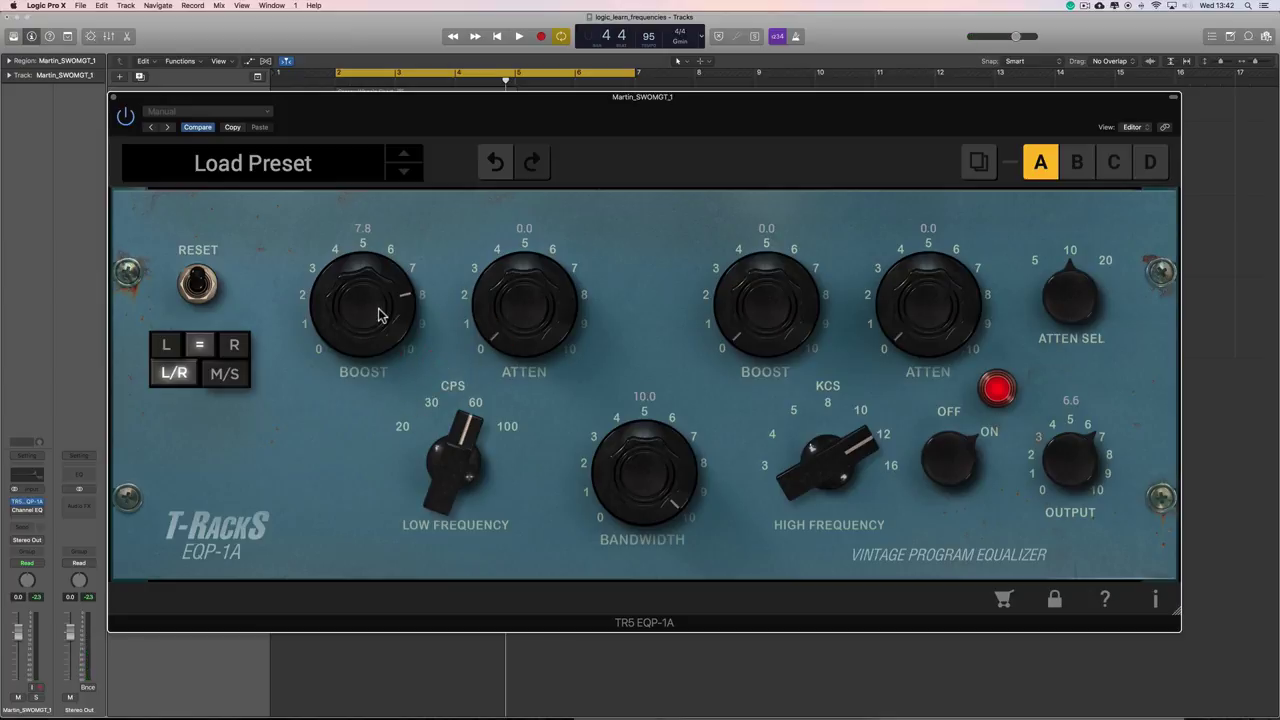
{"action": "left_click_drag", "start_coordinate": [369, 320], "coordinate": [426, 506]}
{"action": "left_click_drag", "start_coordinate": [369, 337], "coordinate": [366, 245]}
{"action": "key", "text": "space"}
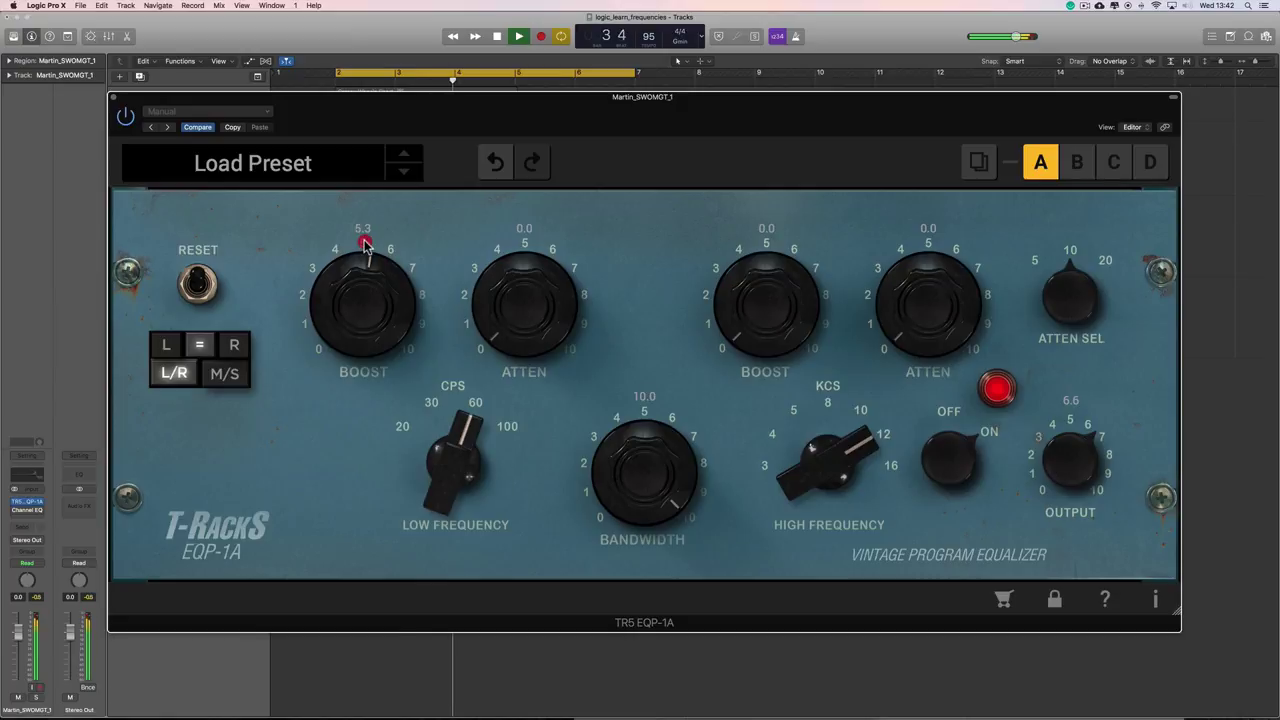
{"action": "key", "text": "space"}
Set the Channel EQ's low shelf to 60 Hz at +7.0 dB, and raise the EQP-1A's low attenuation to 3.1.
{"action": "left_click", "coordinate": [25, 475]}
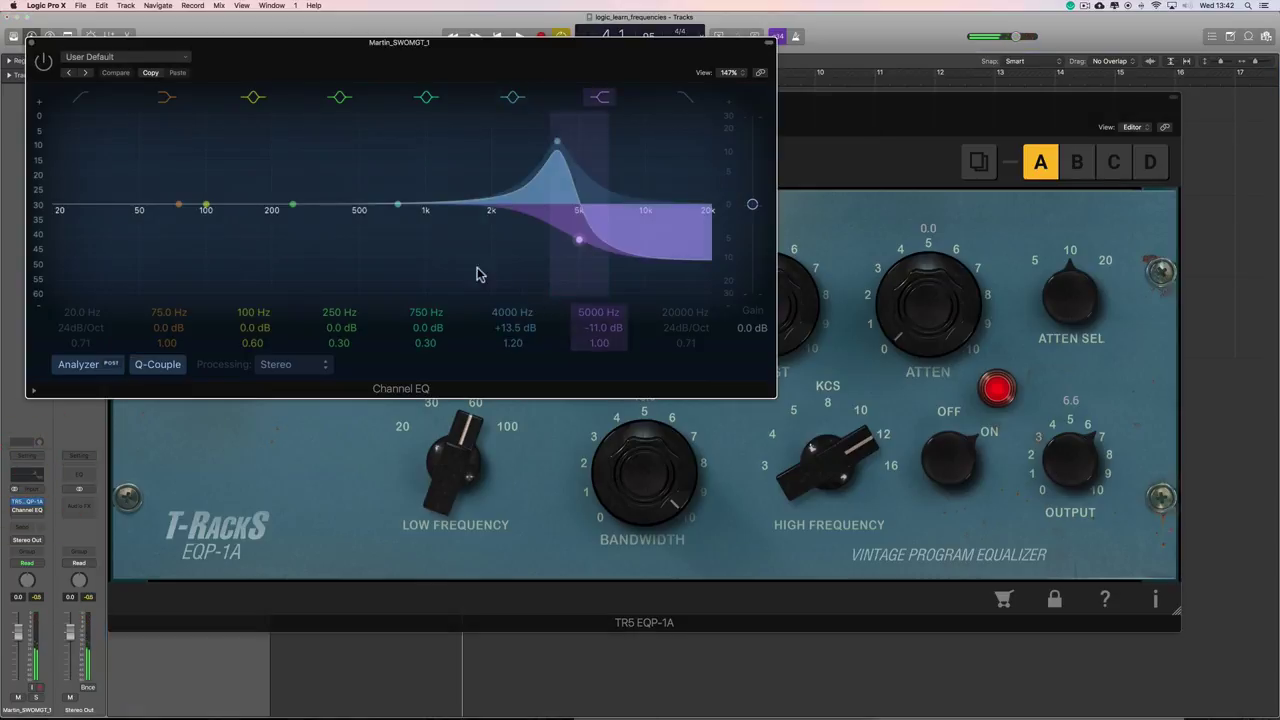
{"action": "left_click_drag", "start_coordinate": [145, 273], "coordinate": [134, 273]}
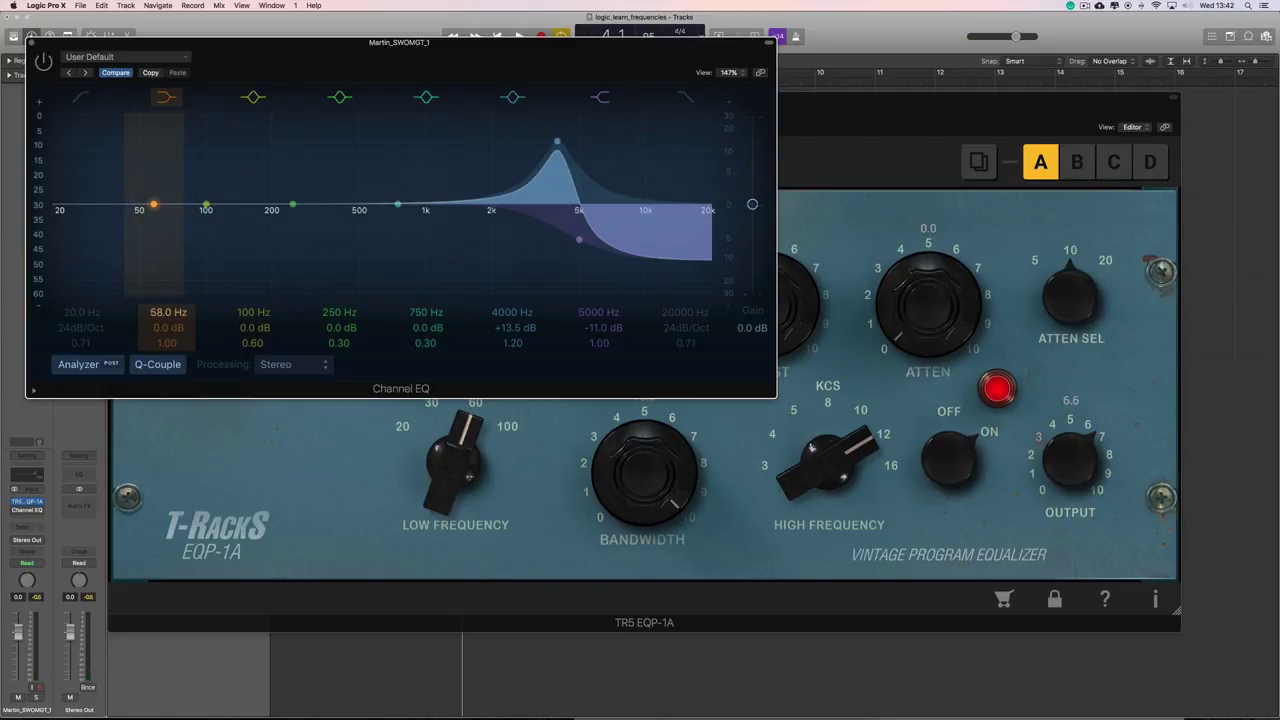
{"action": "left_click_drag", "start_coordinate": [159, 316], "coordinate": [159, 280]}
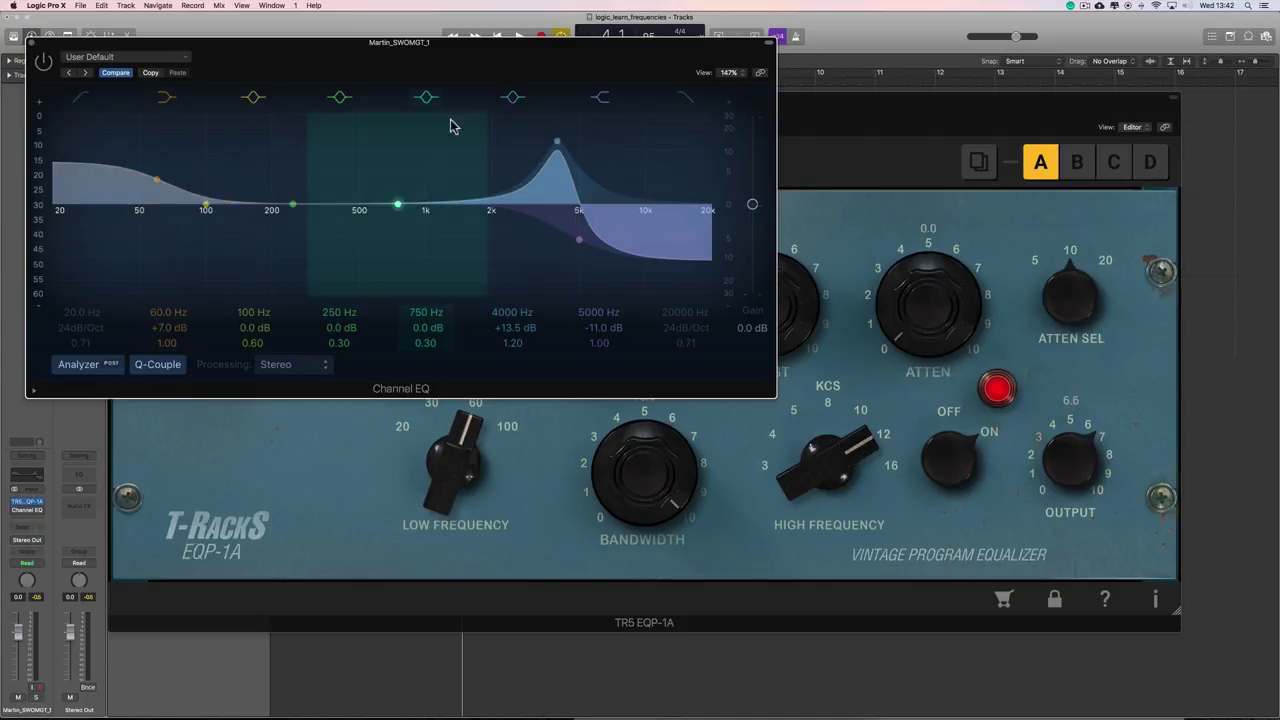
{"action": "left_click_drag", "start_coordinate": [462, 39], "coordinate": [582, 415]}
{"action": "left_click_drag", "start_coordinate": [518, 326], "coordinate": [497, 238]}
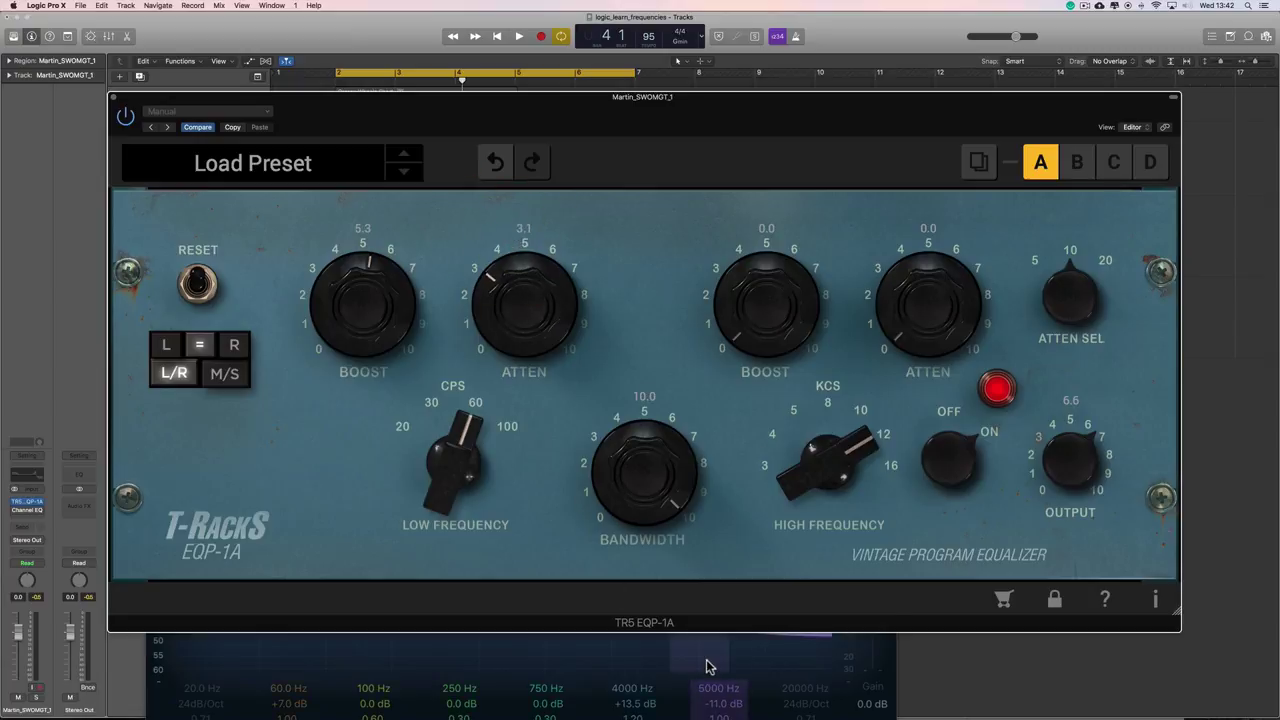
Set the Channel EQ's 100 Hz band to 138 Hz at -4.5 dB with a Q of 0.43, and close the Channel EQ.
{"action": "left_click", "coordinate": [706, 664]}
{"action": "left_click_drag", "start_coordinate": [651, 428], "coordinate": [716, 257]}
{"action": "left_click", "coordinate": [438, 311]}
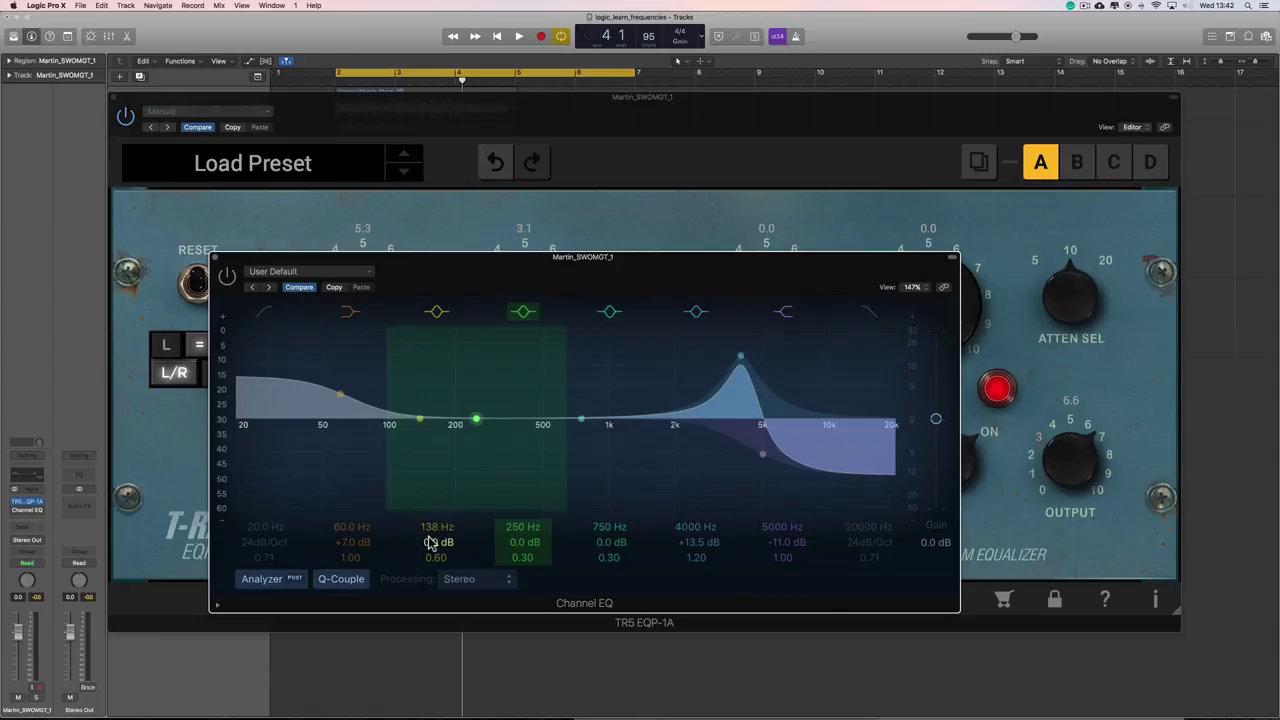
{"action": "mouse_move", "coordinate": [432, 541]}
{"action": "left_mouse_down"}
{"action": "mouse_move", "coordinate": [434, 575]}
{"action": "mouse_move", "coordinate": [436, 556]}
{"action": "left_mouse_up"}
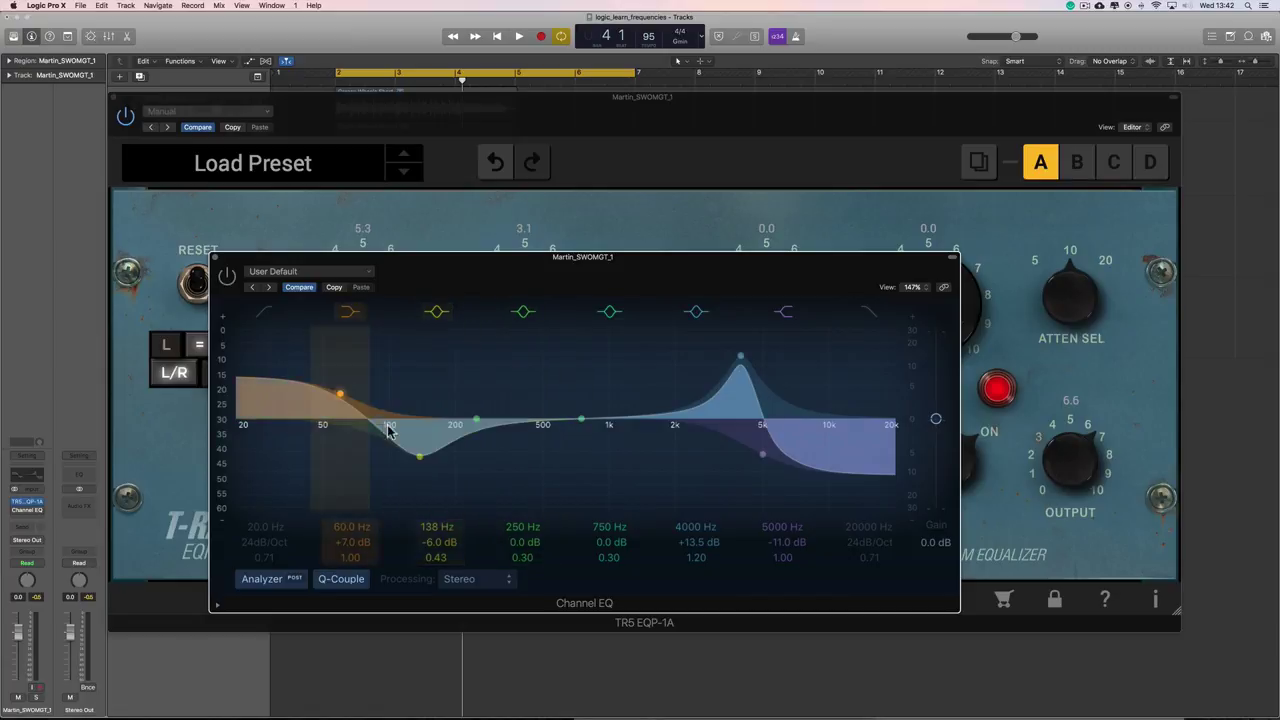
{"action": "mouse_move", "coordinate": [436, 542]}
{"action": "left_mouse_down"}
{"action": "mouse_move", "coordinate": [436, 520]}
{"action": "mouse_move", "coordinate": [433, 561]}
{"action": "left_mouse_up"}
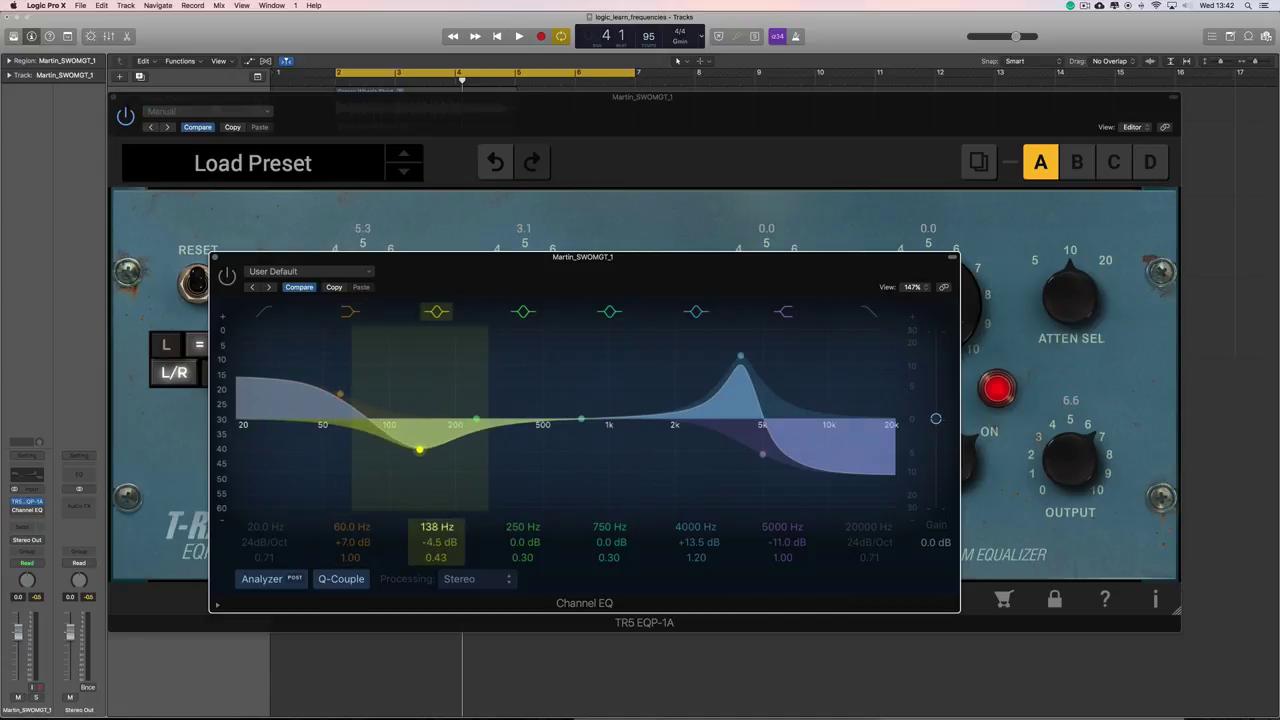
{"action": "left_click", "coordinate": [214, 257]}
Sweep the EQP-1A's low attenuation while the loop plays, and raise the low boost to 6.5.
{"action": "key", "text": "space"}
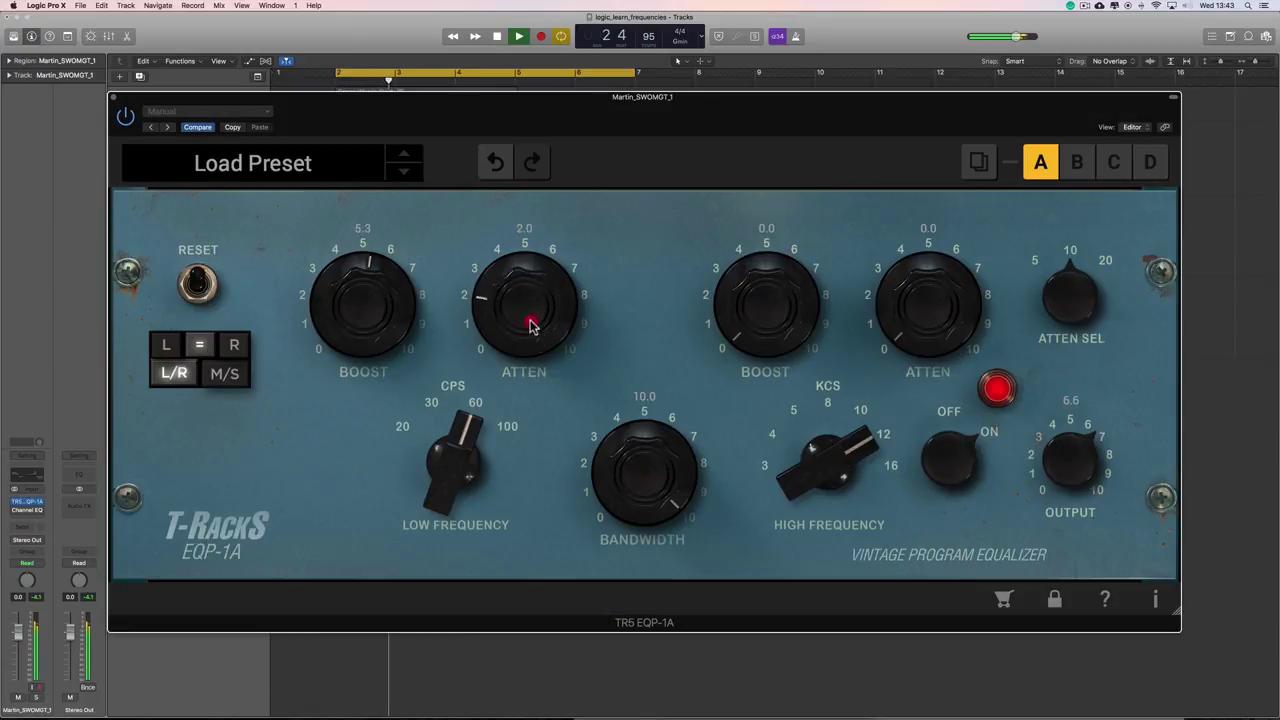
{"action": "left_click_drag", "start_coordinate": [528, 314], "coordinate": [517, 218]}
{"action": "left_click_drag", "start_coordinate": [531, 286], "coordinate": [523, 223]}
{"action": "key", "text": "space"}
{"action": "left_click_drag", "start_coordinate": [375, 300], "coordinate": [374, 288]}
Audition different low attenuation amounts against the low boost, and set the low attenuation to 8.2.
{"action": "key", "text": "space"}
{"action": "left_click", "coordinate": [525, 313]}
{"action": "left_click_drag", "start_coordinate": [524, 309], "coordinate": [536, 371]}
{"action": "key", "text": "space"}
{"action": "left_click_drag", "start_coordinate": [525, 326], "coordinate": [509, 358]}
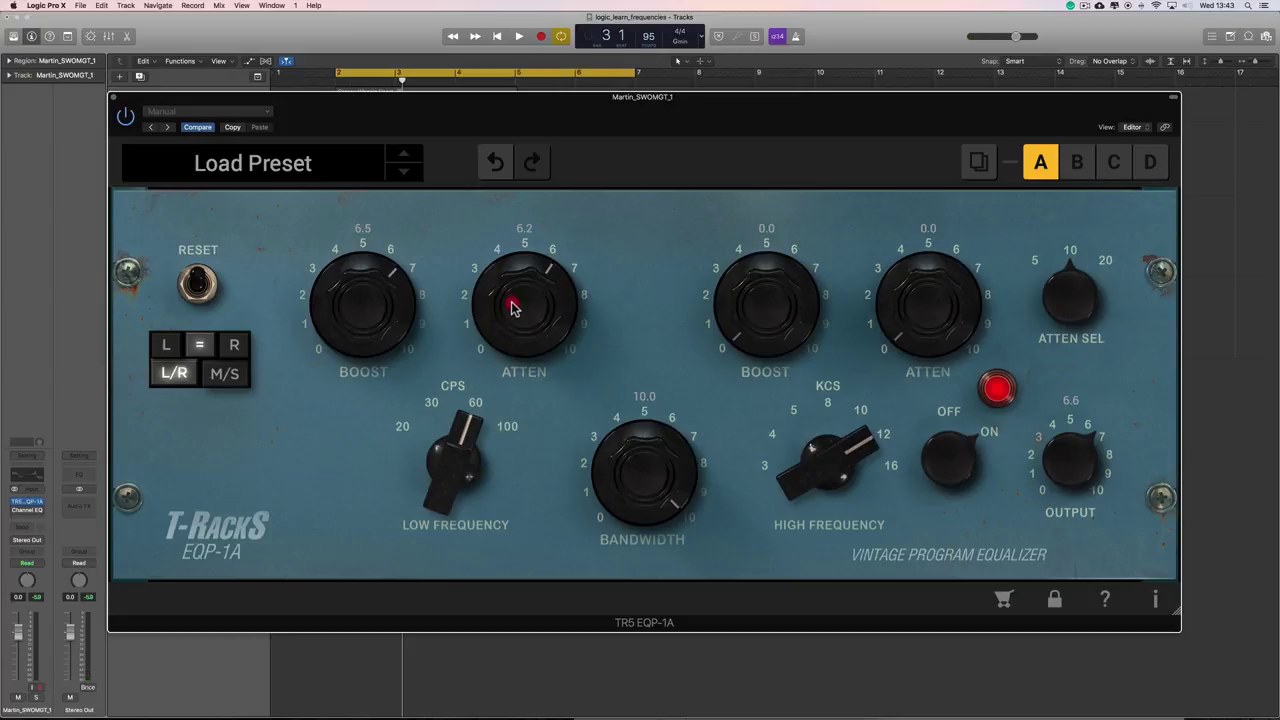
{"action": "left_click_drag", "start_coordinate": [512, 310], "coordinate": [520, 222]}
{"action": "key", "text": "space"}
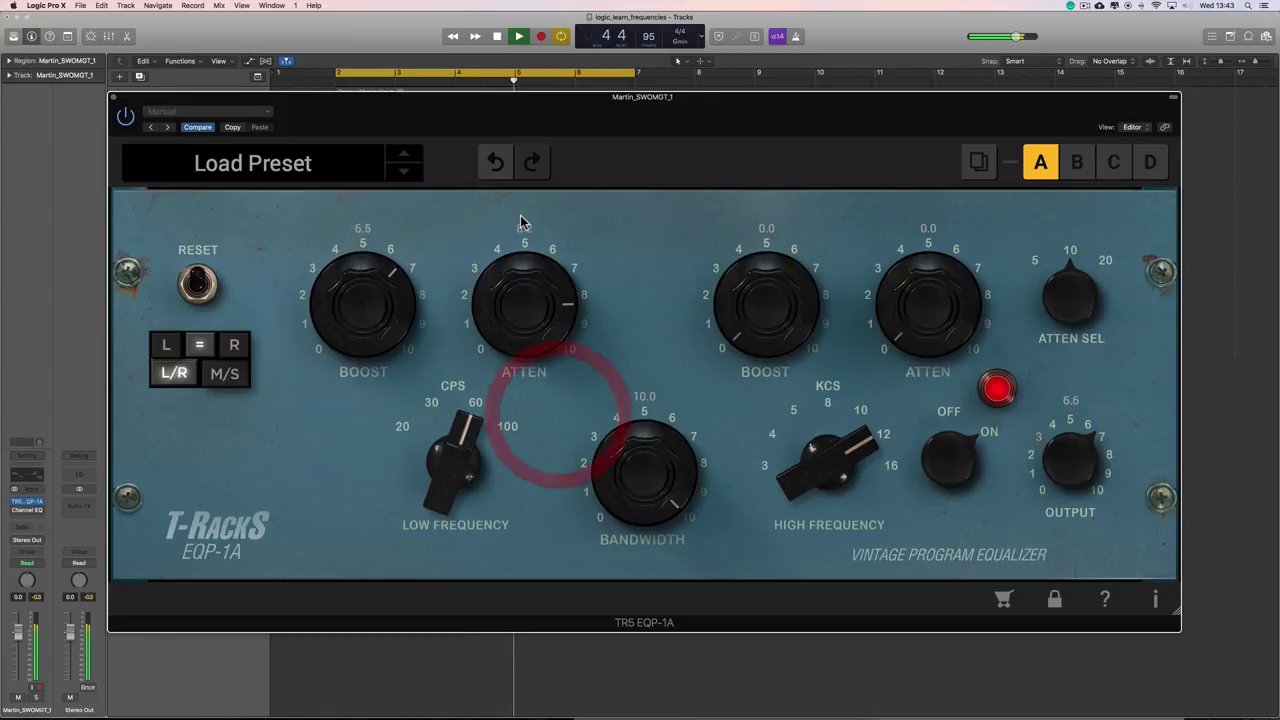
{"action": "key", "text": "space"}
Set the high frequency selector to 4, the bandwidth to 0.0 and the high attenuation selector to 20.
{"action": "left_click_drag", "start_coordinate": [836, 487], "coordinate": [845, 550]}
{"action": "left_click_drag", "start_coordinate": [828, 447], "coordinate": [843, 580]}
{"action": "left_click_drag", "start_coordinate": [789, 470], "coordinate": [788, 428]}
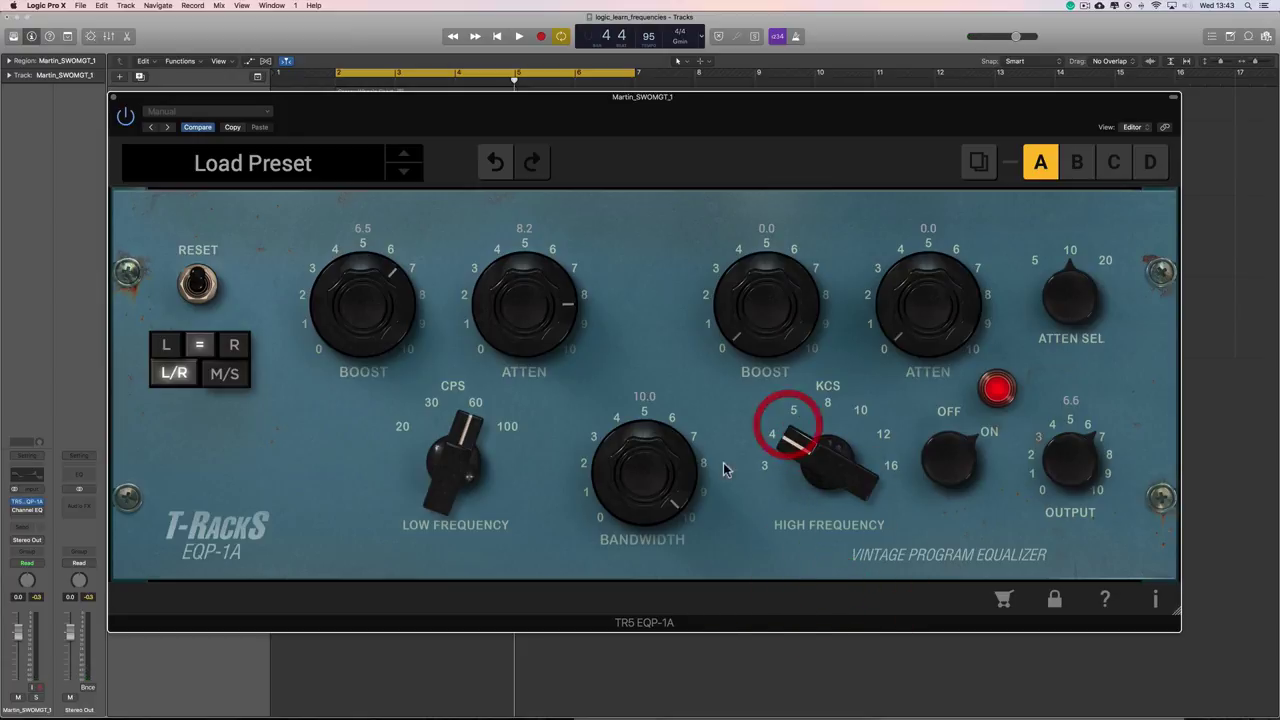
{"action": "left_click_drag", "start_coordinate": [654, 458], "coordinate": [700, 630]}
{"action": "left_click", "coordinate": [698, 607]}
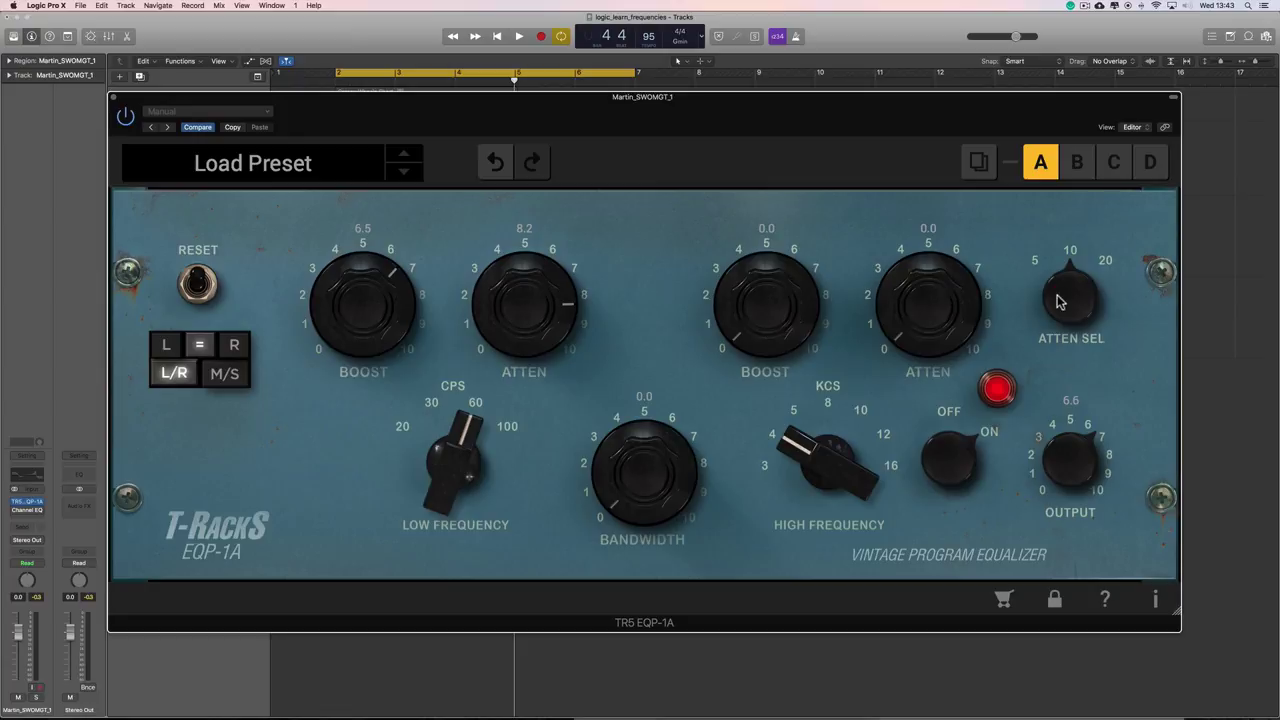
{"action": "left_click_drag", "start_coordinate": [1059, 298], "coordinate": [975, 252]}
Play the loop and raise the high boost to 10.0.
{"action": "left_click", "coordinate": [645, 501]}
{"action": "key", "text": "space"}
{"action": "left_click_drag", "start_coordinate": [765, 339], "coordinate": [754, 229]}
{"action": "left_click_drag", "start_coordinate": [754, 273], "coordinate": [752, 197]}
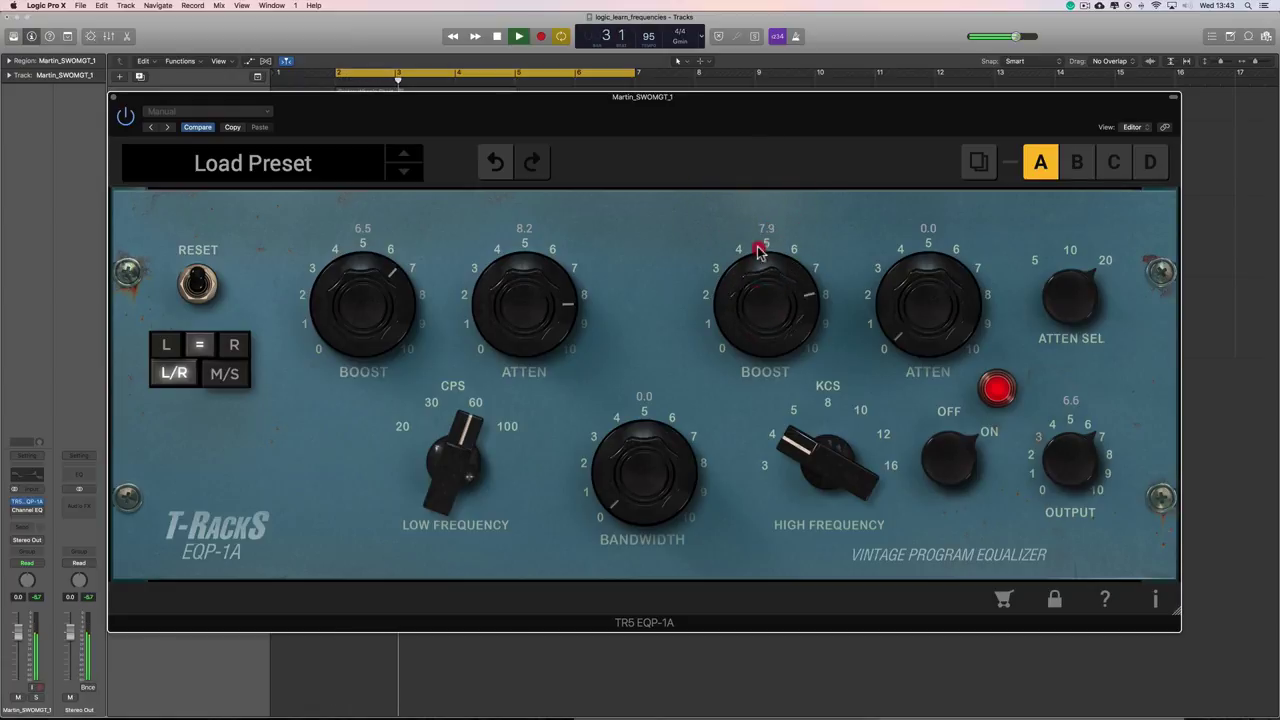
{"action": "left_click_drag", "start_coordinate": [757, 246], "coordinate": [759, 179]}
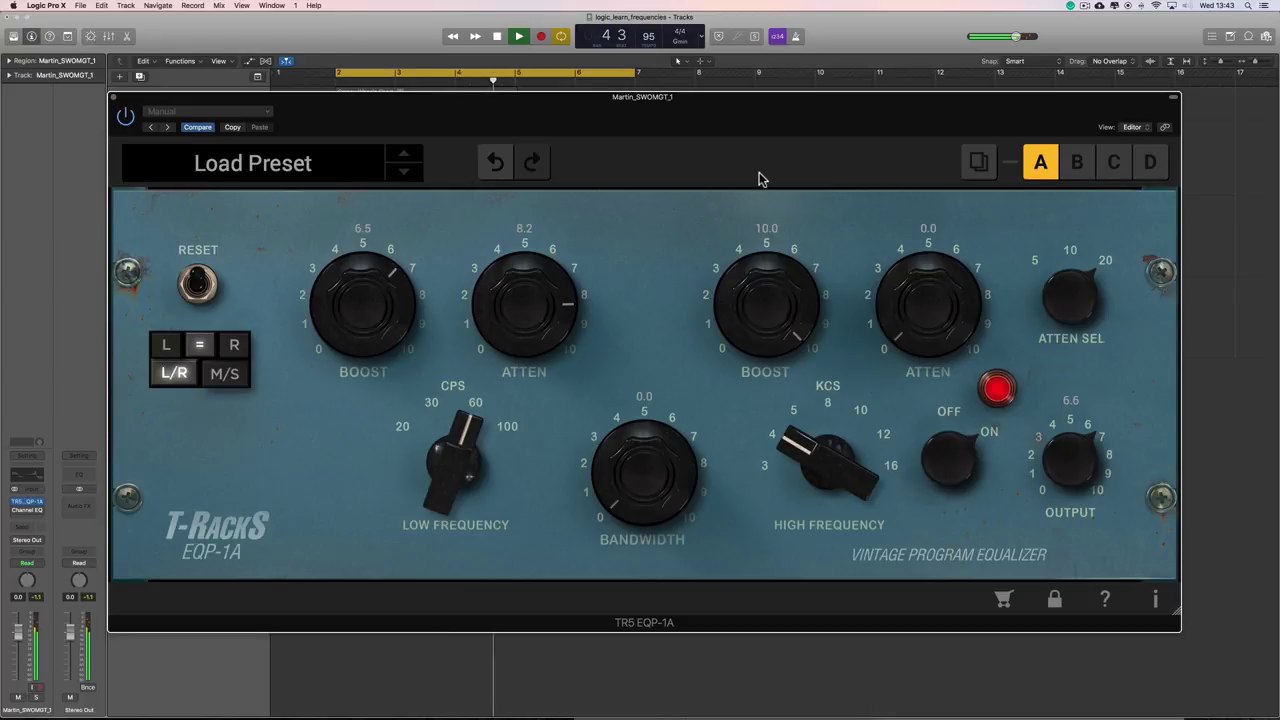
Stop the loop, illustrate the high boost in the Channel EQ with the 4000 Hz, +14.0 dB bell band, and return to the EQP-1A.
{"action": "key", "text": "space"}
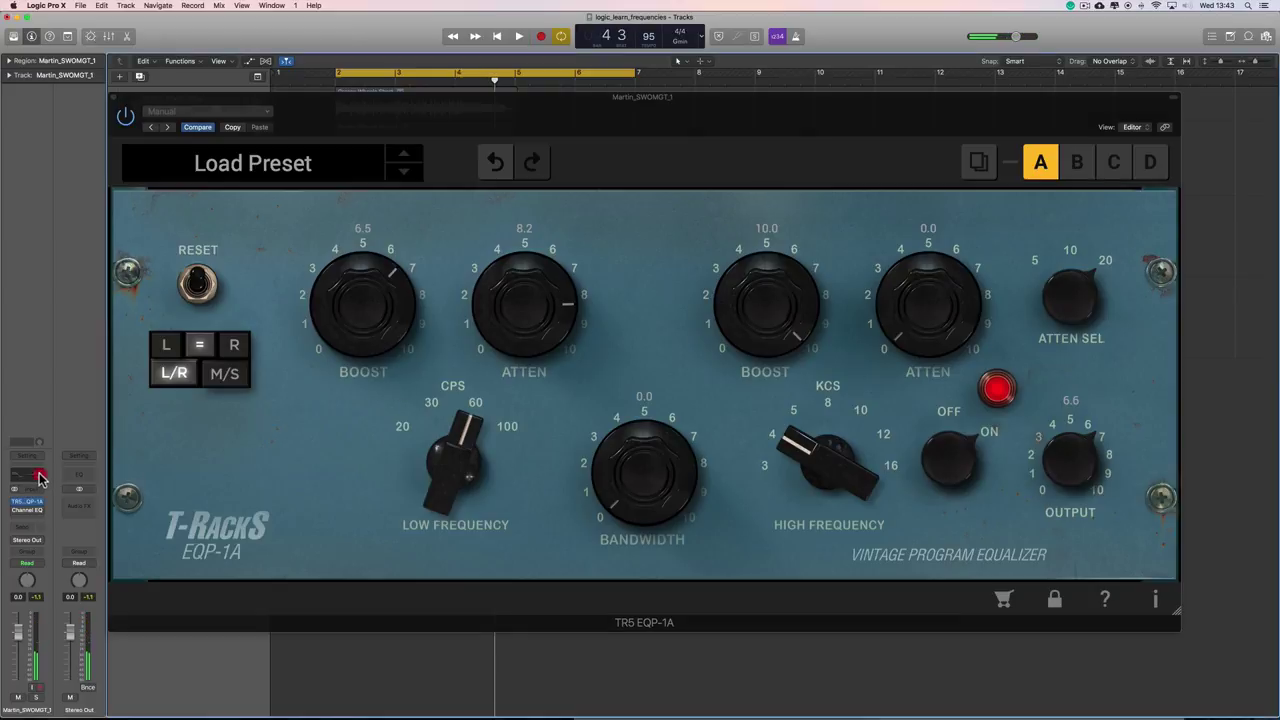
{"action": "left_click", "coordinate": [40, 478]}
{"action": "left_click", "coordinate": [786, 314]}
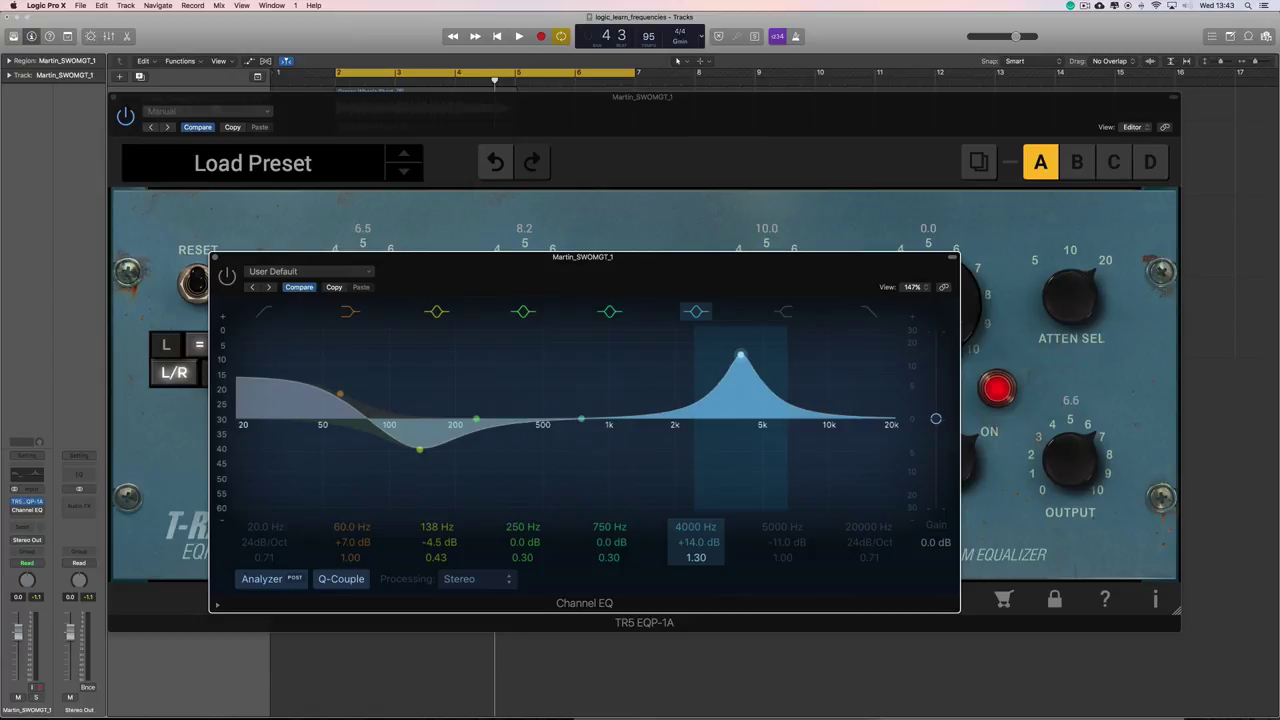
{"action": "left_click", "coordinate": [812, 109]}
Play the loop with the high boost at 10.0, and set the high attenuation selector to 5.
{"action": "key", "text": "space"}
{"action": "left_click_drag", "start_coordinate": [762, 305], "coordinate": [789, 294]}
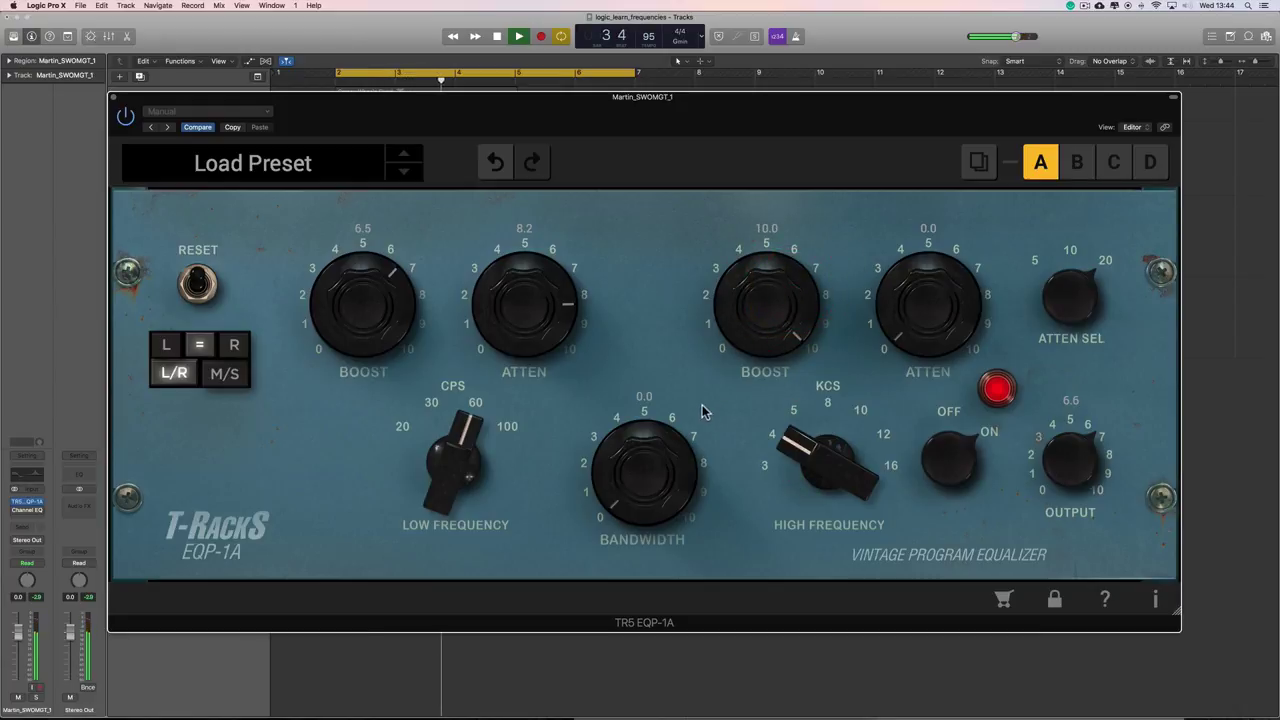
{"action": "left_click_drag", "start_coordinate": [1066, 325], "coordinate": [1077, 393]}
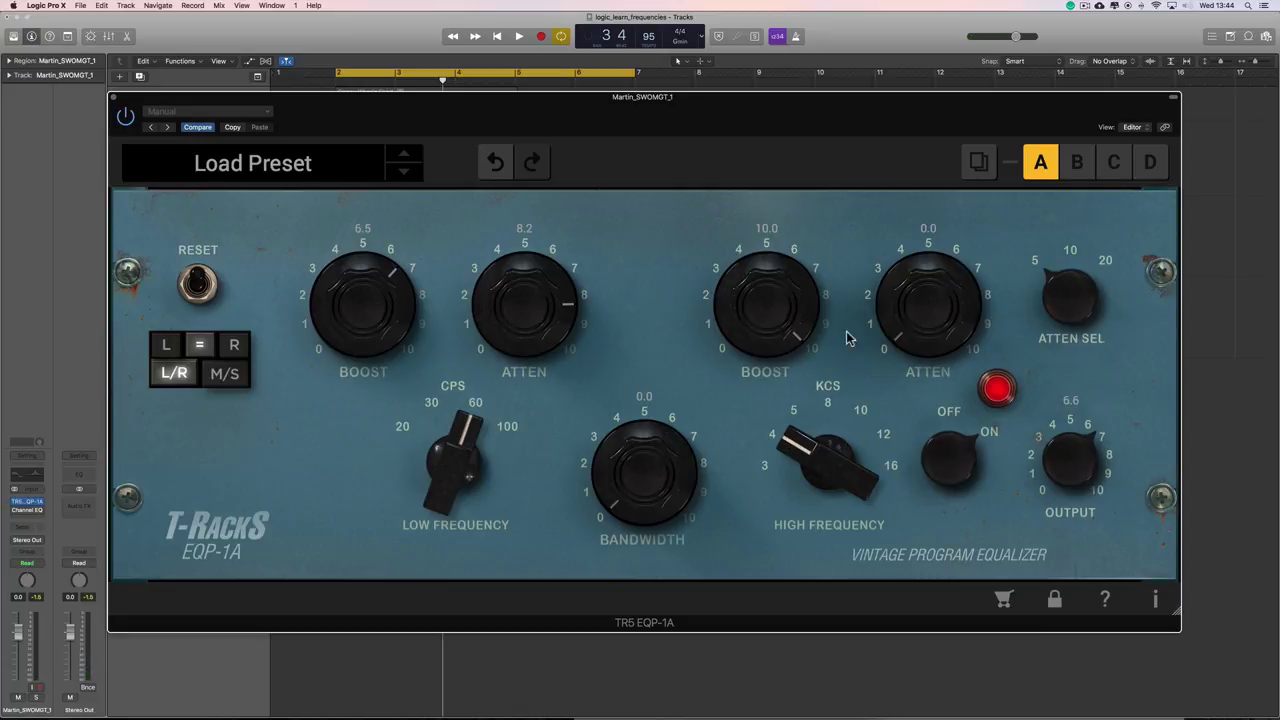
Raise the high attenuation to 10.0 while the loop plays.
{"action": "left_click_drag", "start_coordinate": [948, 323], "coordinate": [945, 314]}
{"action": "key", "text": "space"}
{"action": "left_click_drag", "start_coordinate": [916, 324], "coordinate": [920, 165]}
{"action": "left_click_drag", "start_coordinate": [925, 280], "coordinate": [922, 122]}
{"action": "key", "text": "space"}
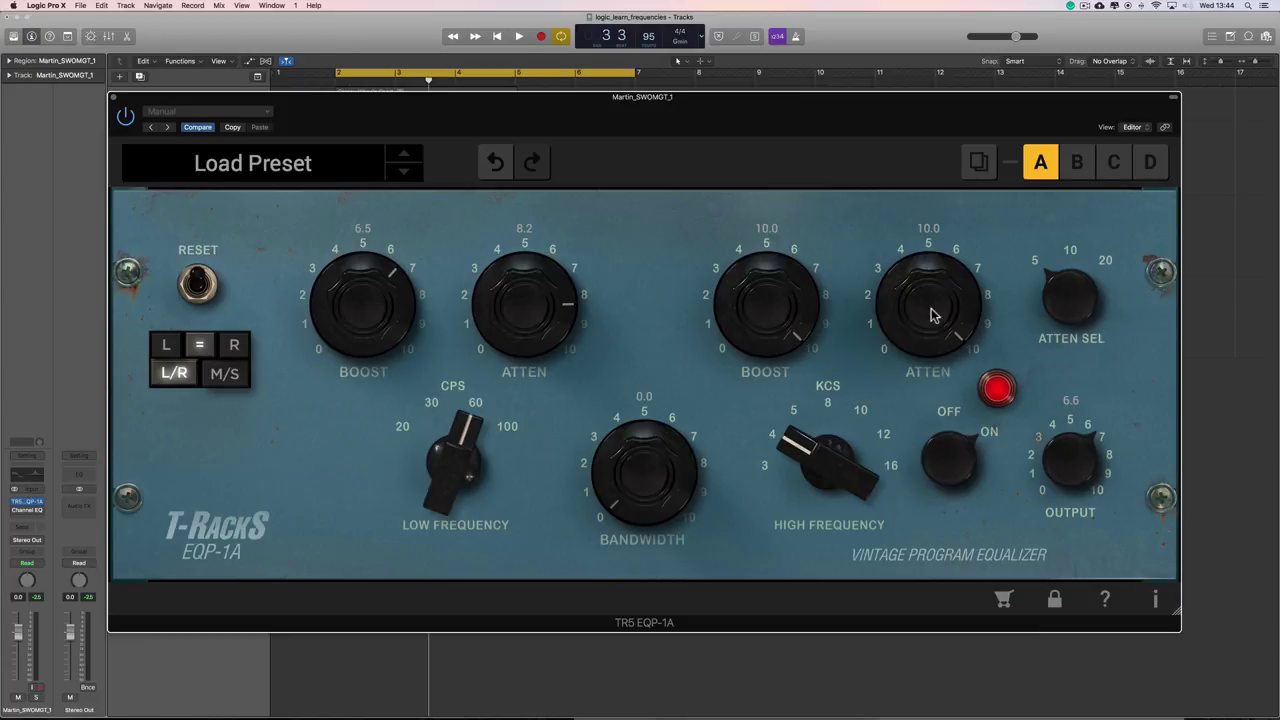
Replay the loop while sweeping the high attenuation down and back up to 10.0.
{"action": "key", "text": "space"}
{"action": "left_click_drag", "start_coordinate": [931, 309], "coordinate": [950, 441]}
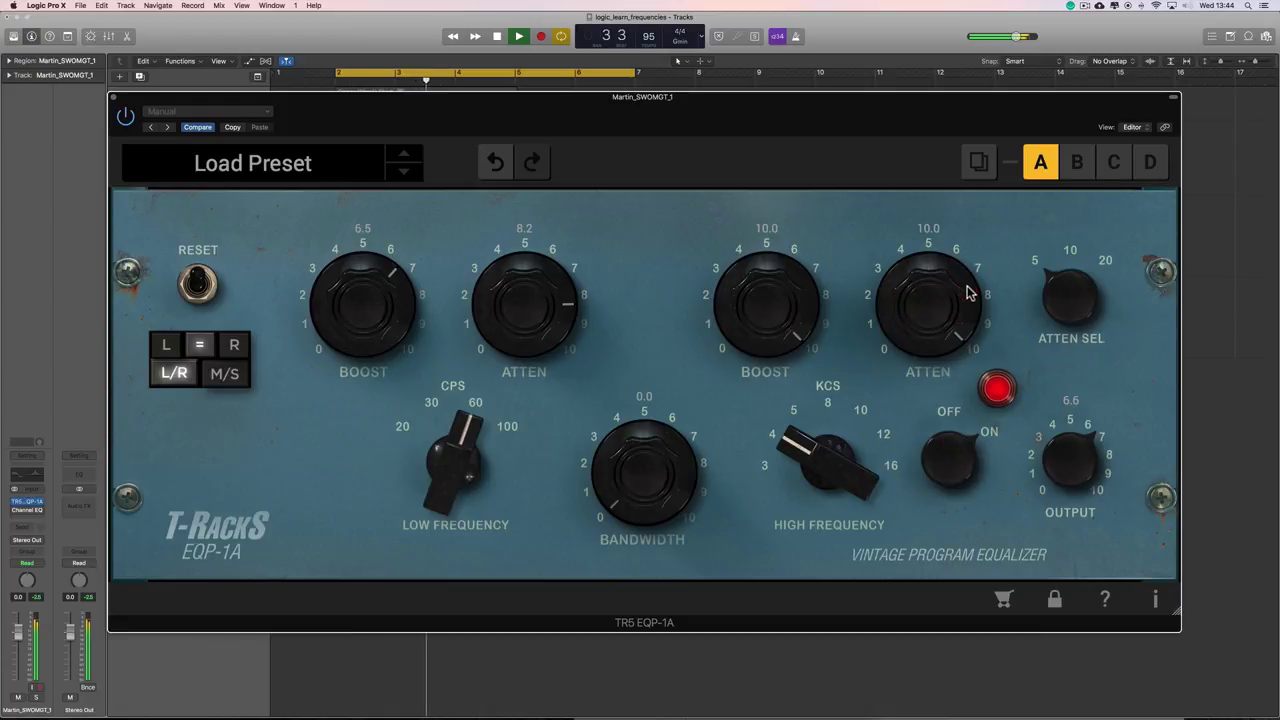
{"action": "key", "text": "space"}
Open the Channel EQ, enable its 5000 Hz, -11.0 dB high shelf to illustrate the high attenuation, and close it.
{"action": "left_click", "coordinate": [522, 481]}
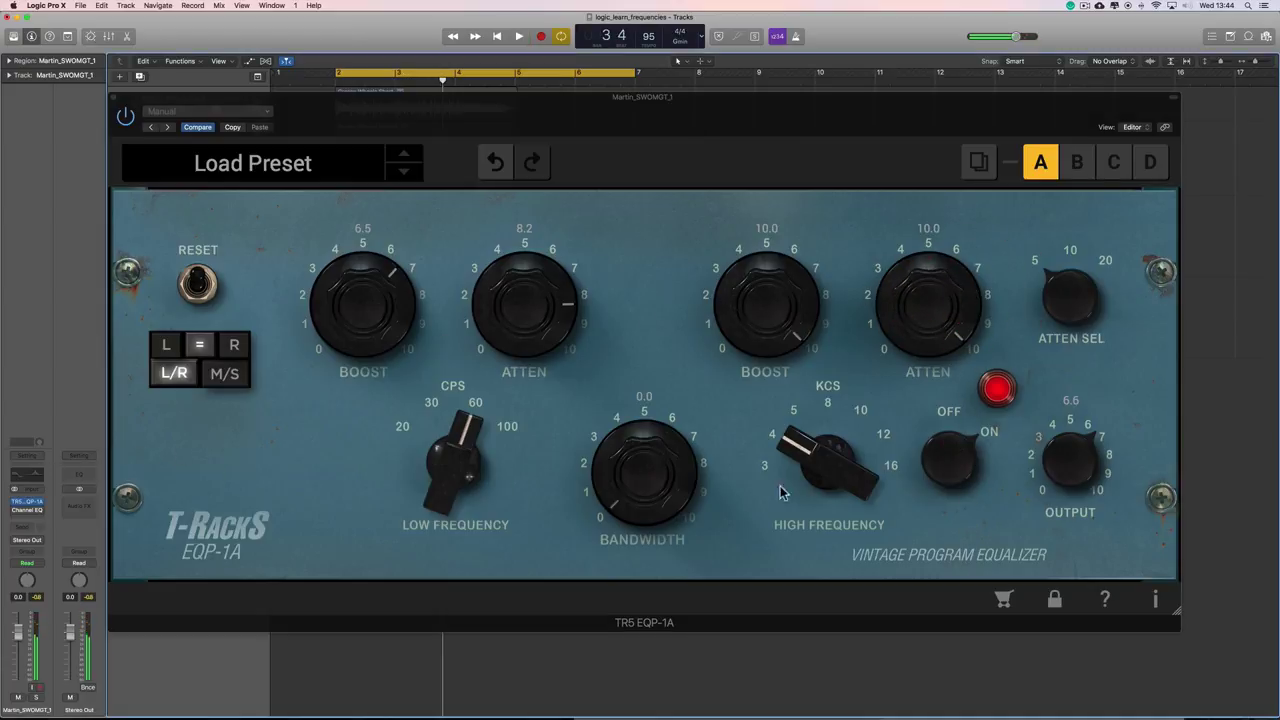
{"action": "left_click", "coordinate": [28, 477]}
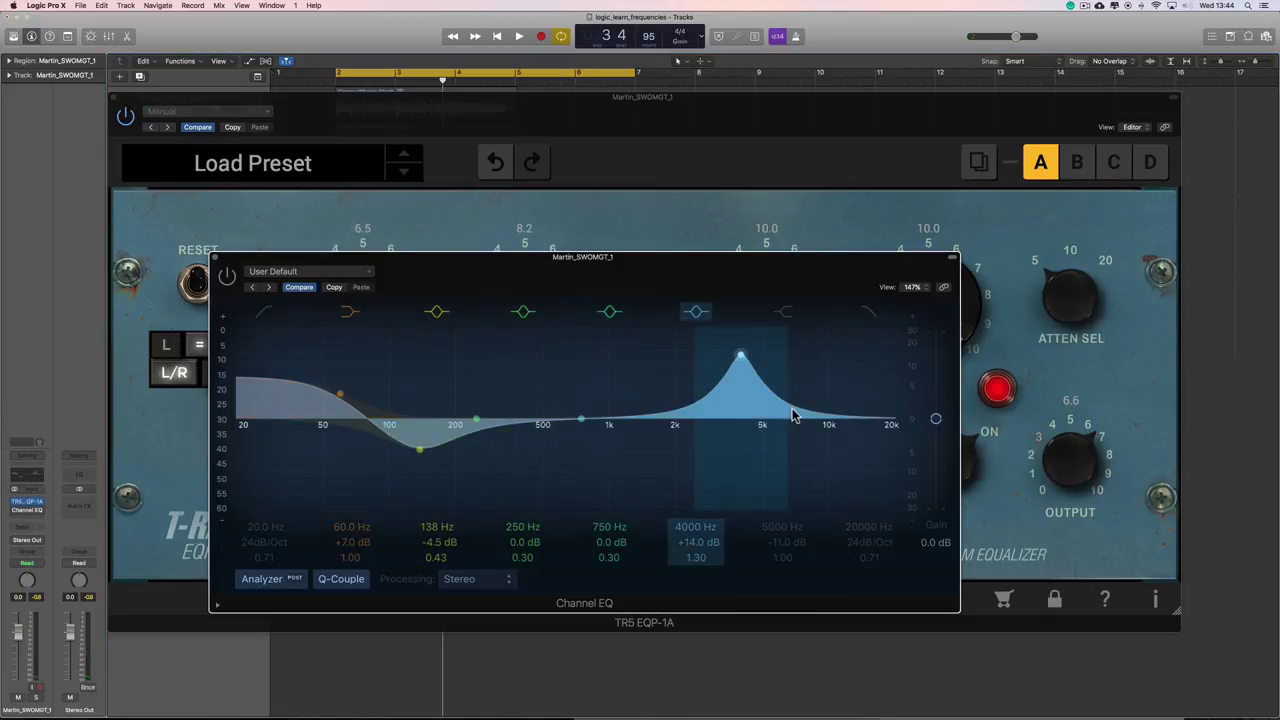
{"action": "left_click", "coordinate": [786, 316]}
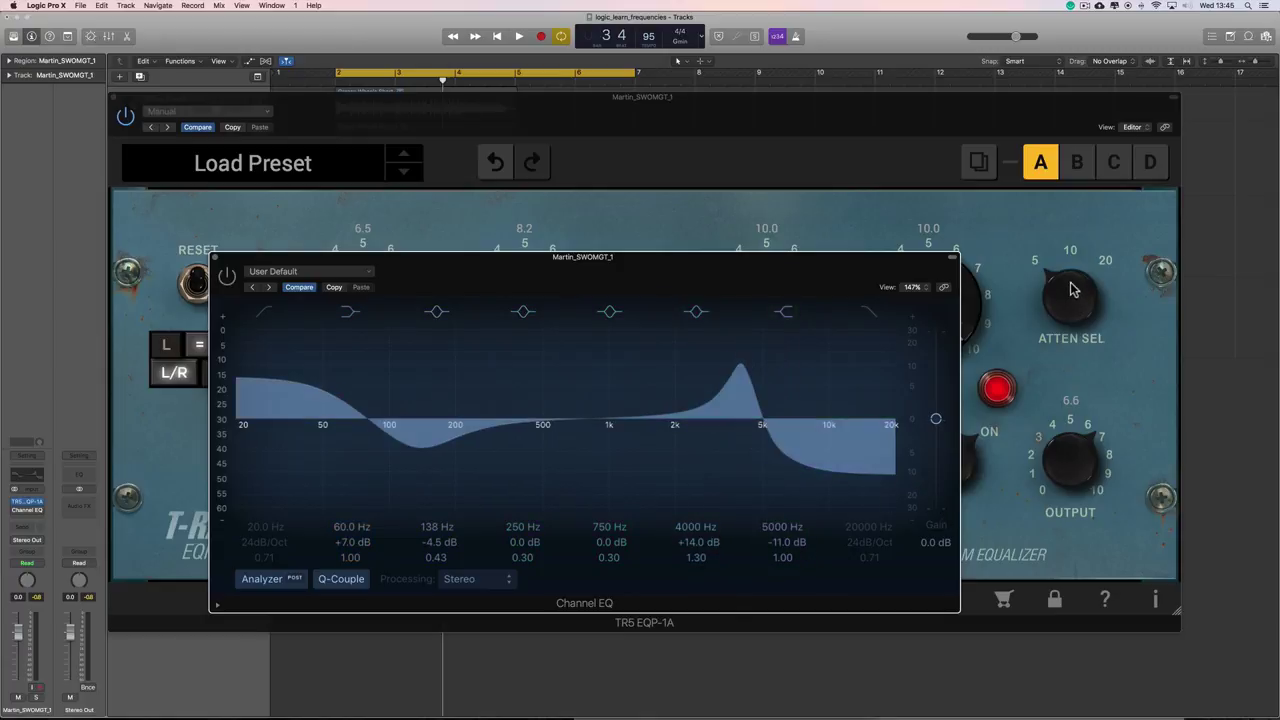
{"action": "left_click", "coordinate": [216, 259]}
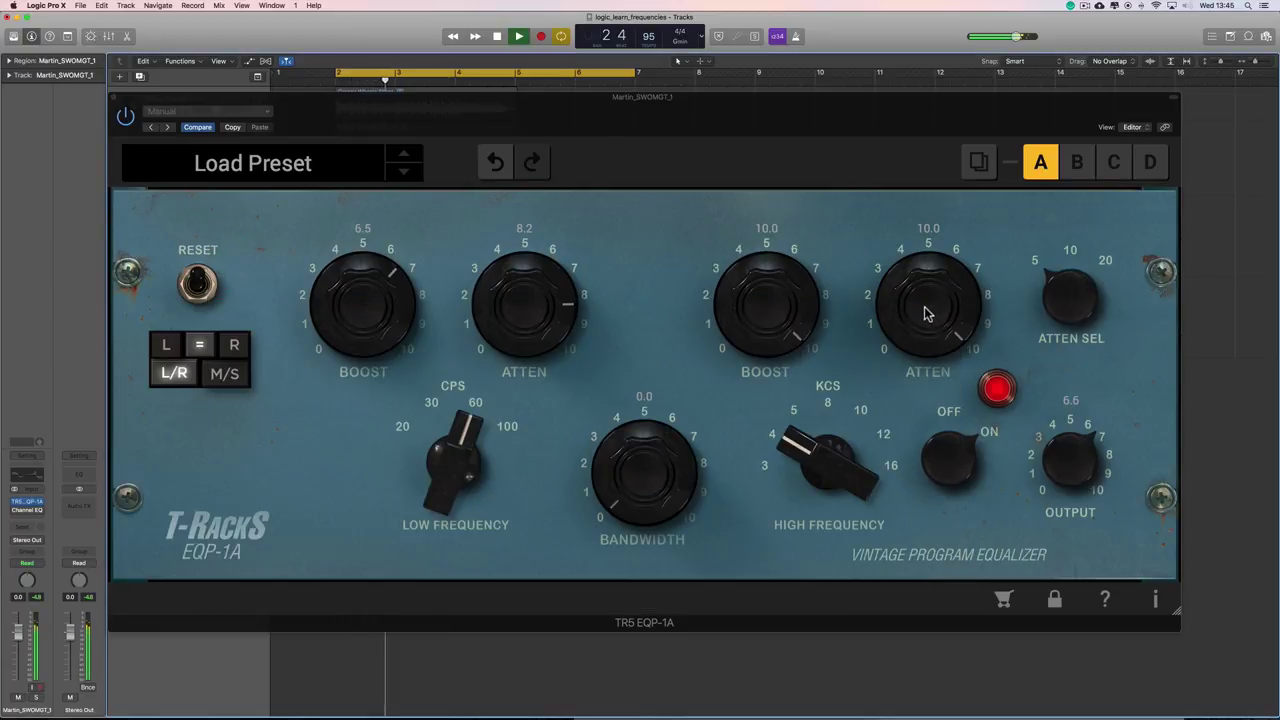
Audition the high attenuation with the loop and lower it to 8.1, with the low attenuation at 8.3.
{"action": "key", "text": "space"}
{"action": "left_click_drag", "start_coordinate": [925, 314], "coordinate": [915, 362]}
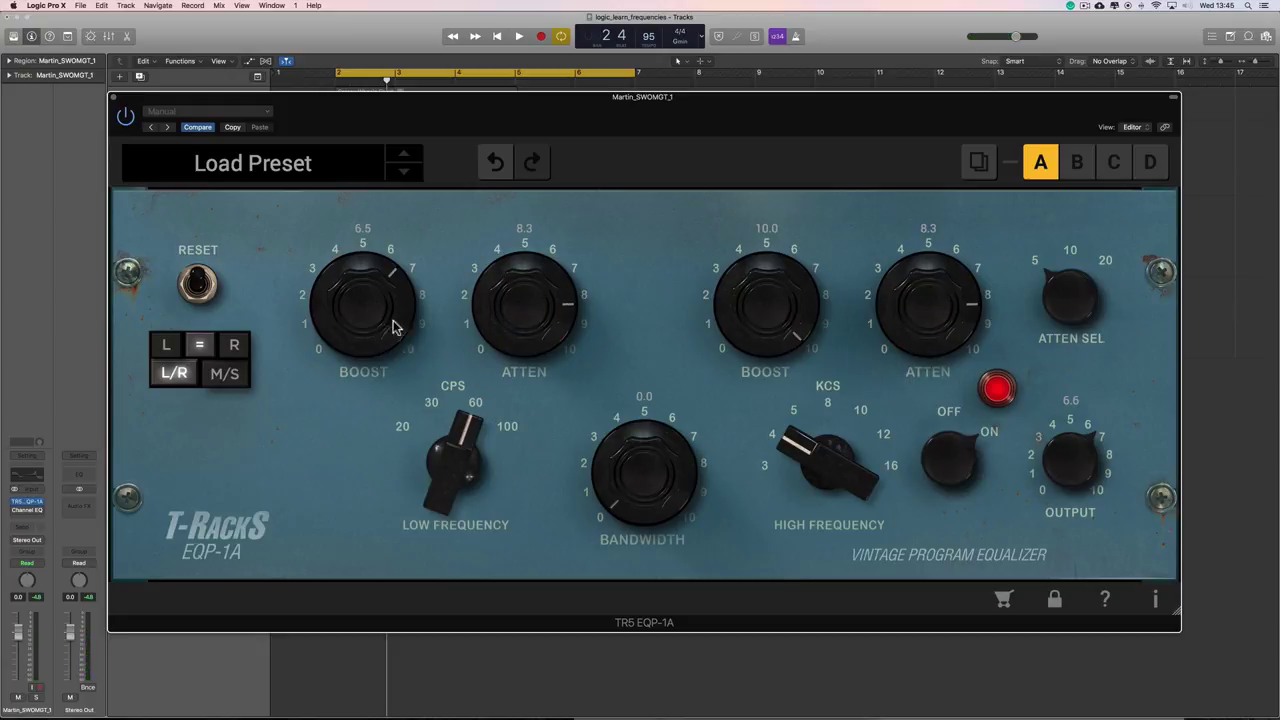
{"action": "left_click", "coordinate": [923, 307]}
Set the bandwidth to 5.1, the high frequency selector to 8 and the high boost to 5.0.
{"action": "left_click_drag", "start_coordinate": [660, 462], "coordinate": [658, 314]}
{"action": "left_click_drag", "start_coordinate": [779, 400], "coordinate": [808, 363]}
{"action": "left_click_drag", "start_coordinate": [784, 318], "coordinate": [817, 457]}
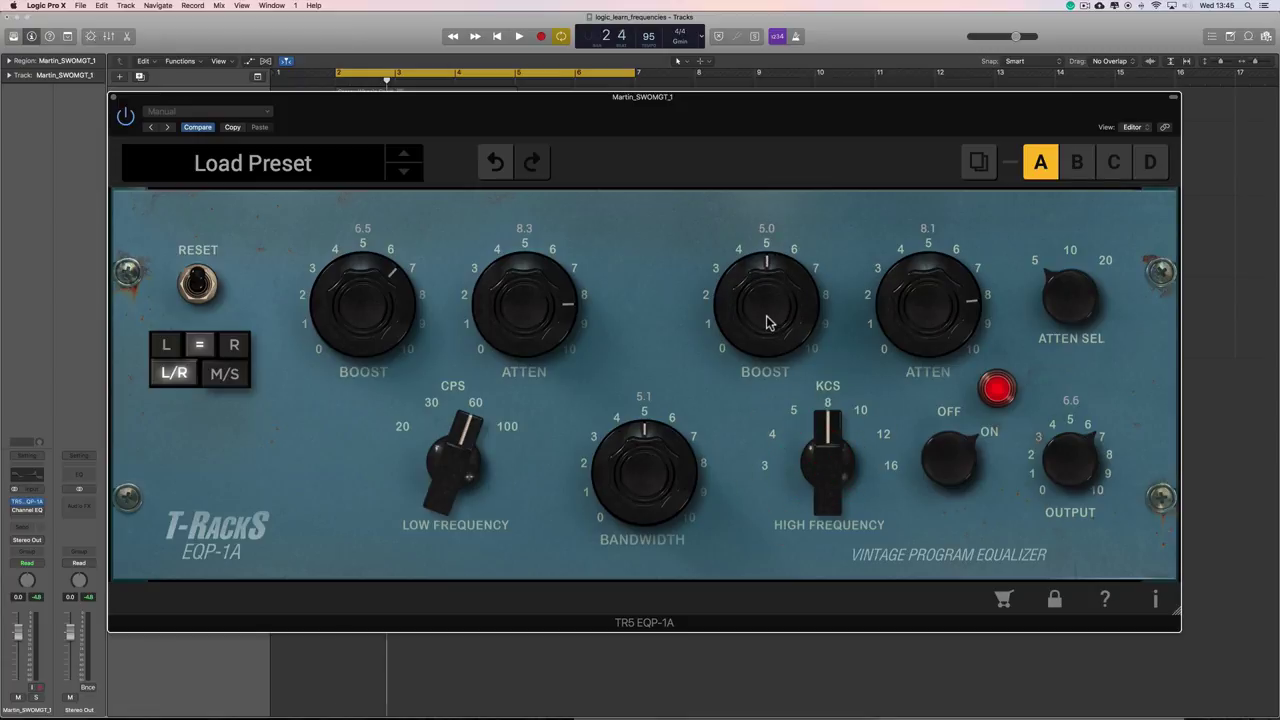
Play the loop while raising the high boost to 9.3 and the bandwidth to 6.1.
{"action": "key", "text": "space"}
{"action": "left_click_drag", "start_coordinate": [767, 322], "coordinate": [769, 196]}
{"action": "left_click_drag", "start_coordinate": [803, 308], "coordinate": [794, 294]}
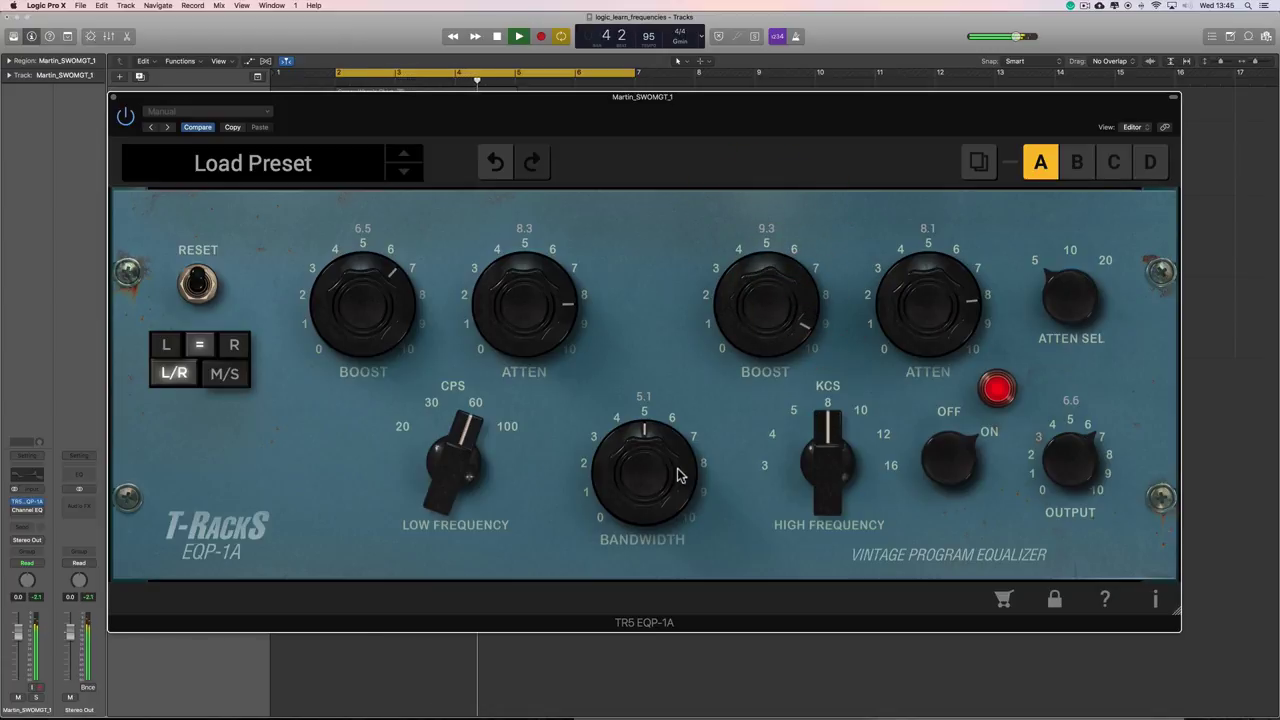
{"action": "left_click_drag", "start_coordinate": [677, 474], "coordinate": [679, 444]}
{"action": "key", "text": "space"}
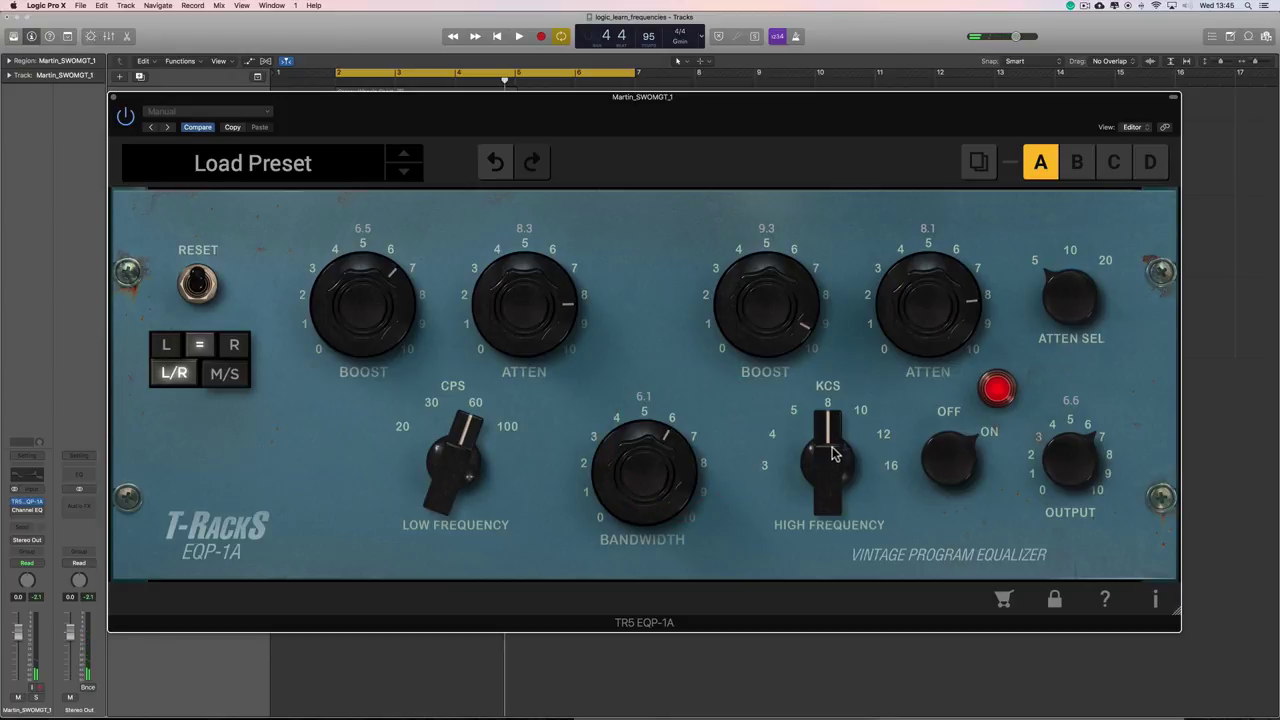
Lower the high attenuation to 0.0 during playback and set the high attenuation selector to 20.
{"action": "key", "text": "space"}
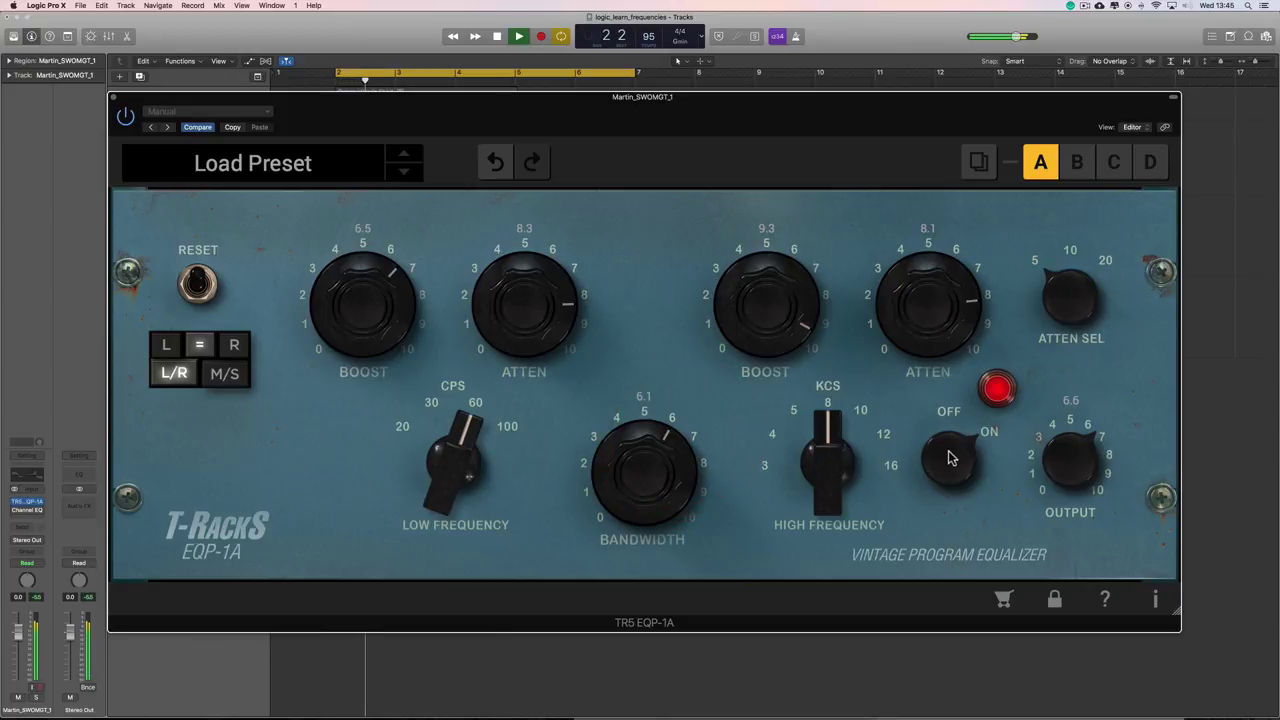
{"action": "left_click_drag", "start_coordinate": [918, 306], "coordinate": [1003, 630]}
{"action": "key", "text": "space"}
{"action": "left_click_drag", "start_coordinate": [1058, 313], "coordinate": [1061, 193]}
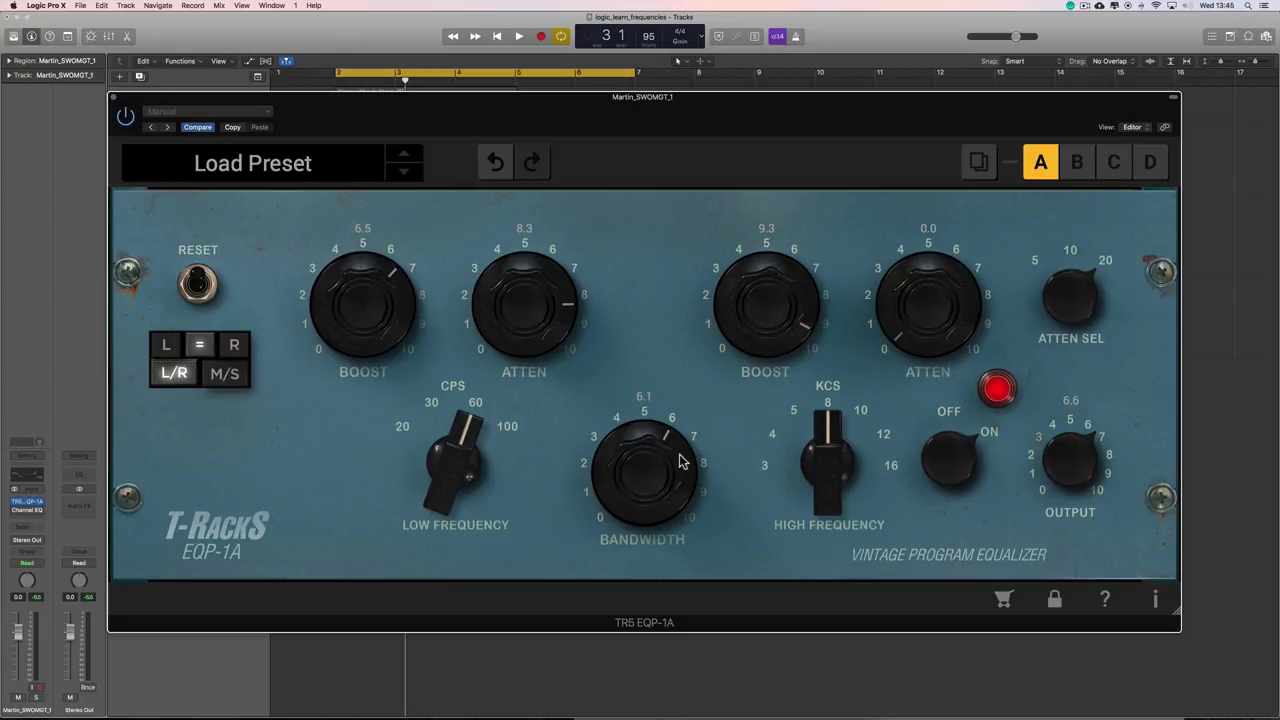
Set the bandwidth to 6.3 and the high boost to 9.2, and compare the EQ off and on while the loop plays.
{"action": "left_click_drag", "start_coordinate": [676, 451], "coordinate": [720, 447]}
{"action": "key", "text": "space"}
{"action": "mouse_move", "coordinate": [775, 300]}
{"action": "left_mouse_down"}
{"action": "mouse_move", "coordinate": [794, 449]}
{"action": "mouse_move", "coordinate": [829, 526]}
{"action": "mouse_move", "coordinate": [791, 314]}
{"action": "left_mouse_up"}
{"action": "left_click", "coordinate": [950, 448]}
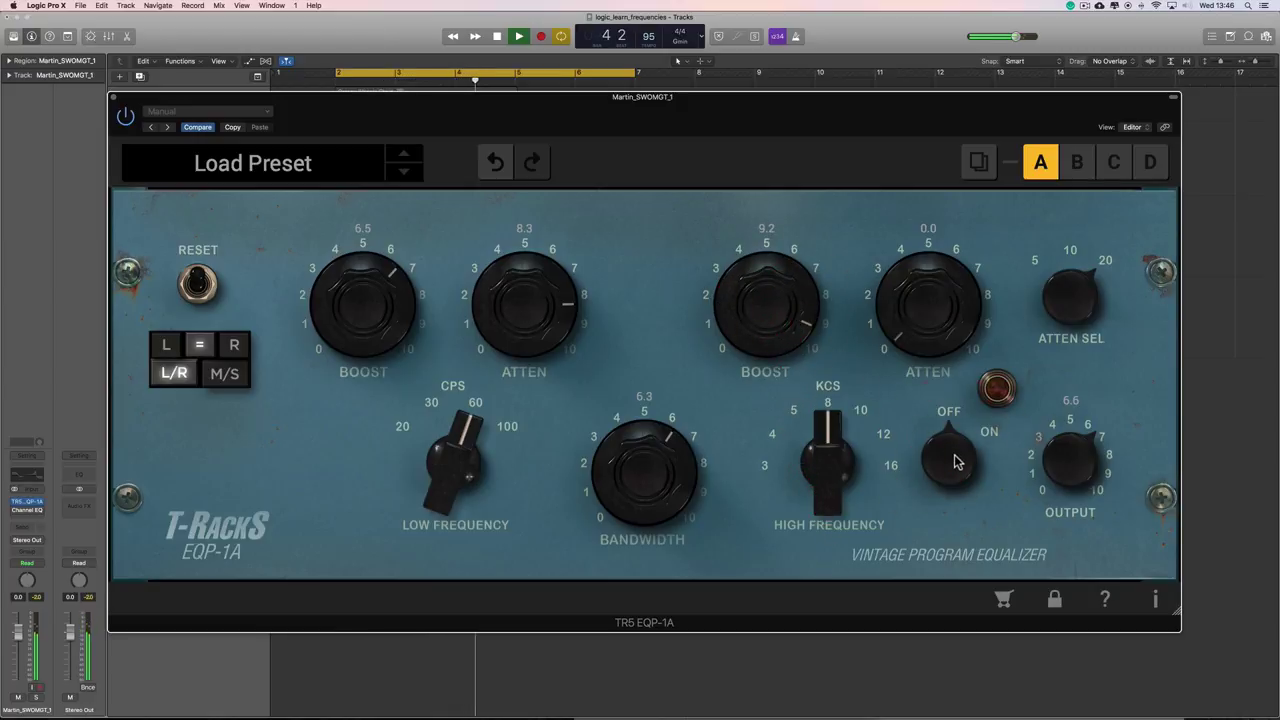
{"action": "left_click", "coordinate": [952, 455]}
Set the low boost to 6.9 and the low attenuation to 7.3, then compare the EQ off and on and stop playback.
{"action": "left_click_drag", "start_coordinate": [380, 317], "coordinate": [380, 312]}
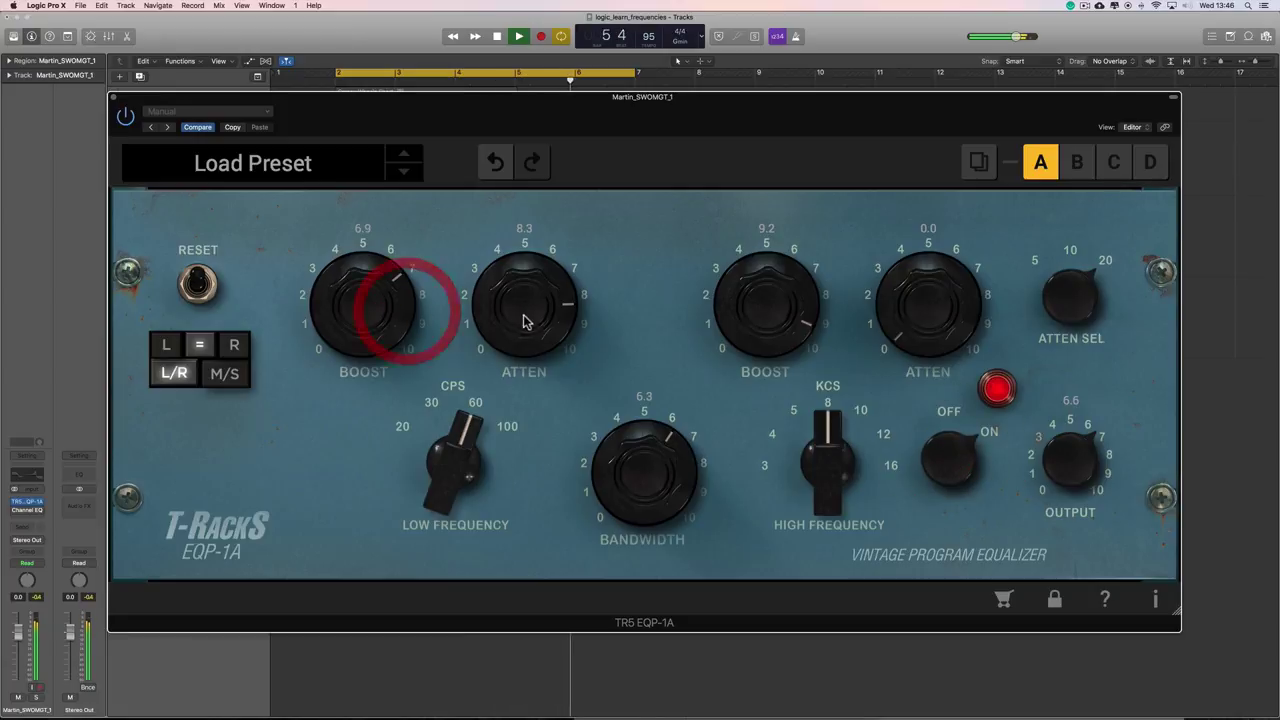
{"action": "left_click_drag", "start_coordinate": [529, 320], "coordinate": [535, 350]}
{"action": "left_click", "coordinate": [954, 460]}
{"action": "left_click", "coordinate": [955, 470]}
{"action": "key", "text": "space"}
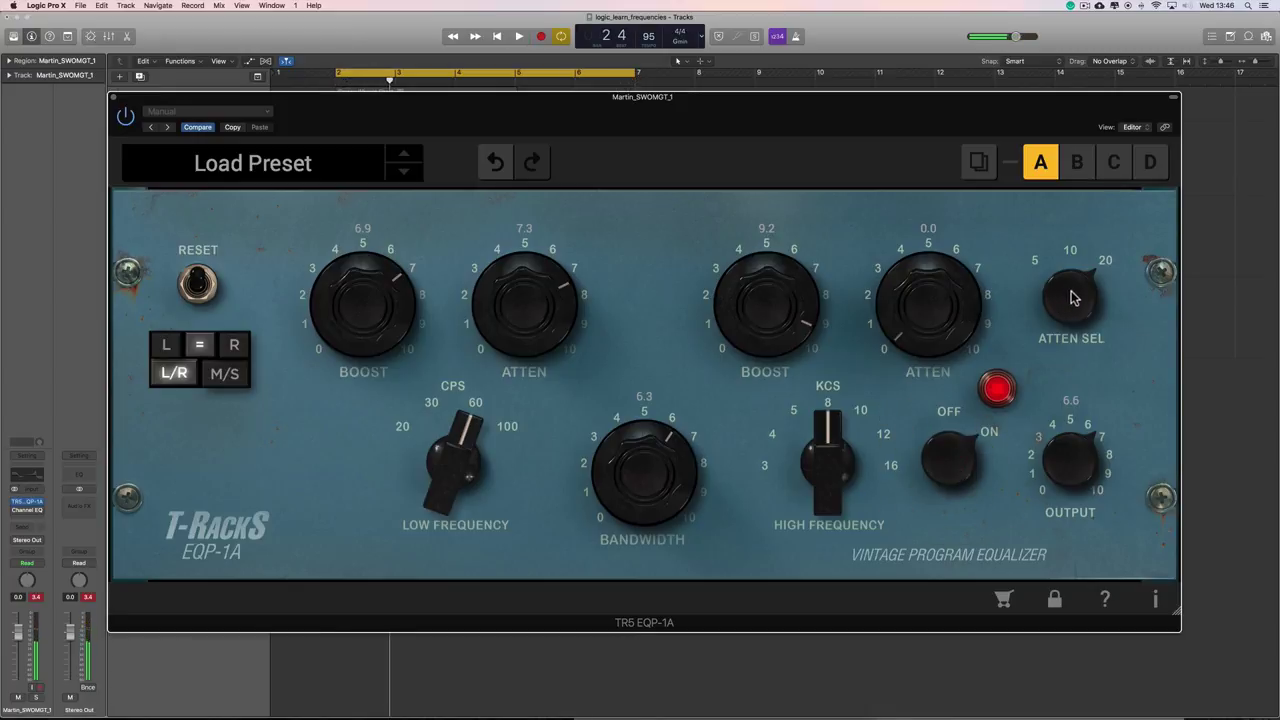
Set the high attenuation selector to 10 and audition different high attenuation amounts while the loop plays.
{"action": "left_click_drag", "start_coordinate": [1082, 355], "coordinate": [1088, 385]}
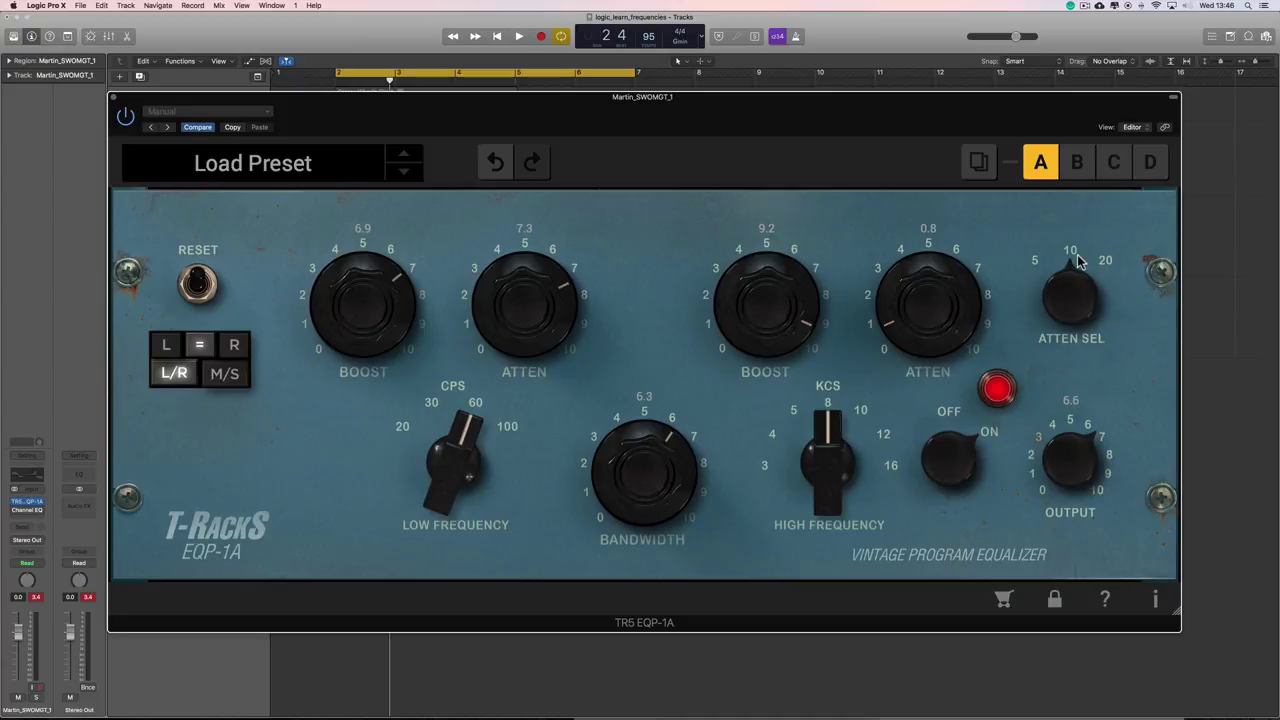
{"action": "key", "text": "space"}
{"action": "left_click_drag", "start_coordinate": [937, 320], "coordinate": [975, 475]}
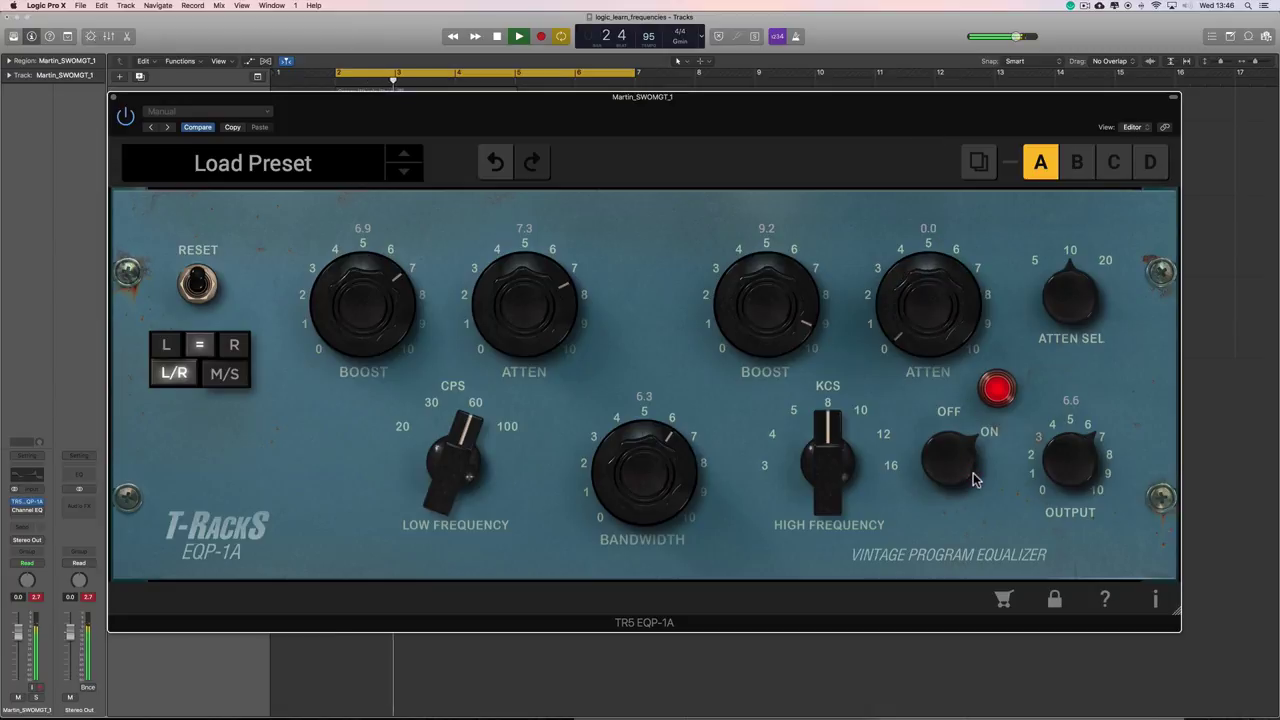
{"action": "left_click_drag", "start_coordinate": [959, 354], "coordinate": [974, 475]}
{"action": "key", "text": "space"}
Set the high frequency selector to 5, the high boost to 7.8 and the bandwidth to 7.3.
{"action": "mouse_move", "coordinate": [826, 431]}
{"action": "left_mouse_down"}
{"action": "mouse_move", "coordinate": [834, 475]}
{"action": "mouse_move", "coordinate": [841, 447]}
{"action": "left_mouse_up"}
{"action": "left_click_drag", "start_coordinate": [751, 307], "coordinate": [757, 345]}
{"action": "left_click_drag", "start_coordinate": [671, 449], "coordinate": [677, 420]}
Play the loop, set the high attenuation selector to 5 and lower the high attenuation to 0.4.
{"action": "key", "text": "space"}
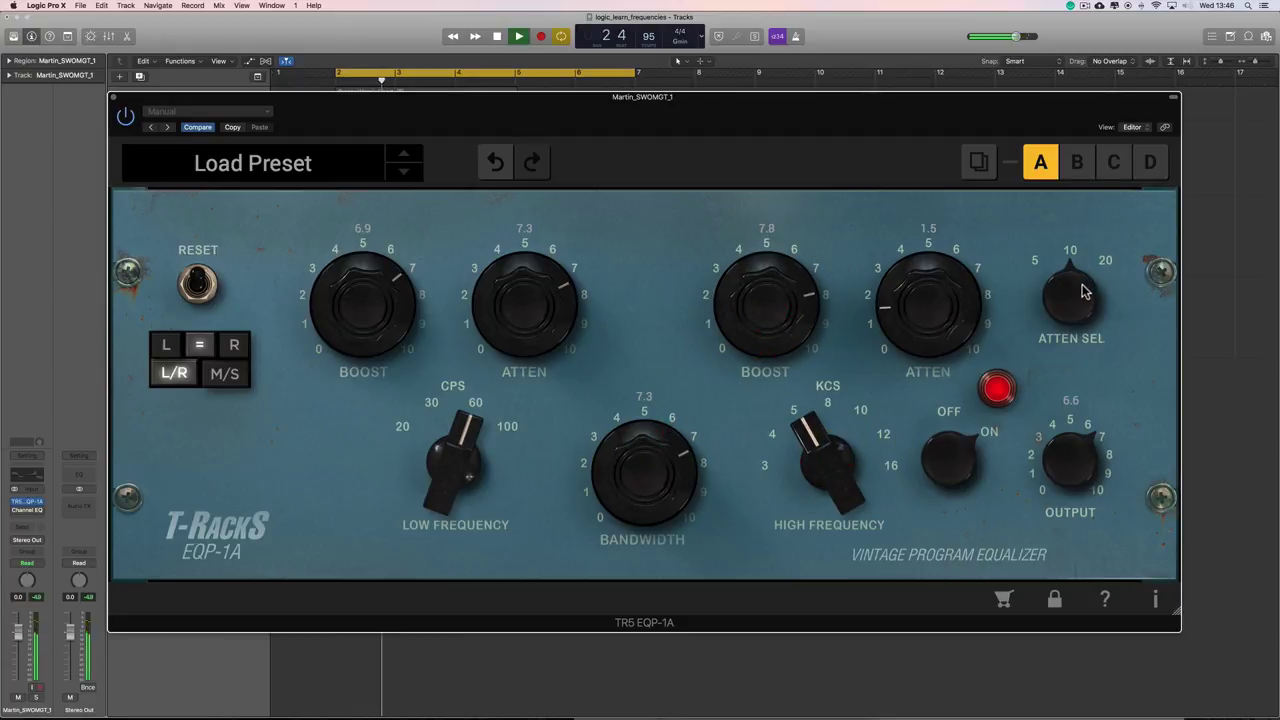
{"action": "left_click_drag", "start_coordinate": [957, 306], "coordinate": [1020, 320]}
{"action": "left_click_drag", "start_coordinate": [1069, 388], "coordinate": [1020, 360]}
{"action": "key", "text": "space"}
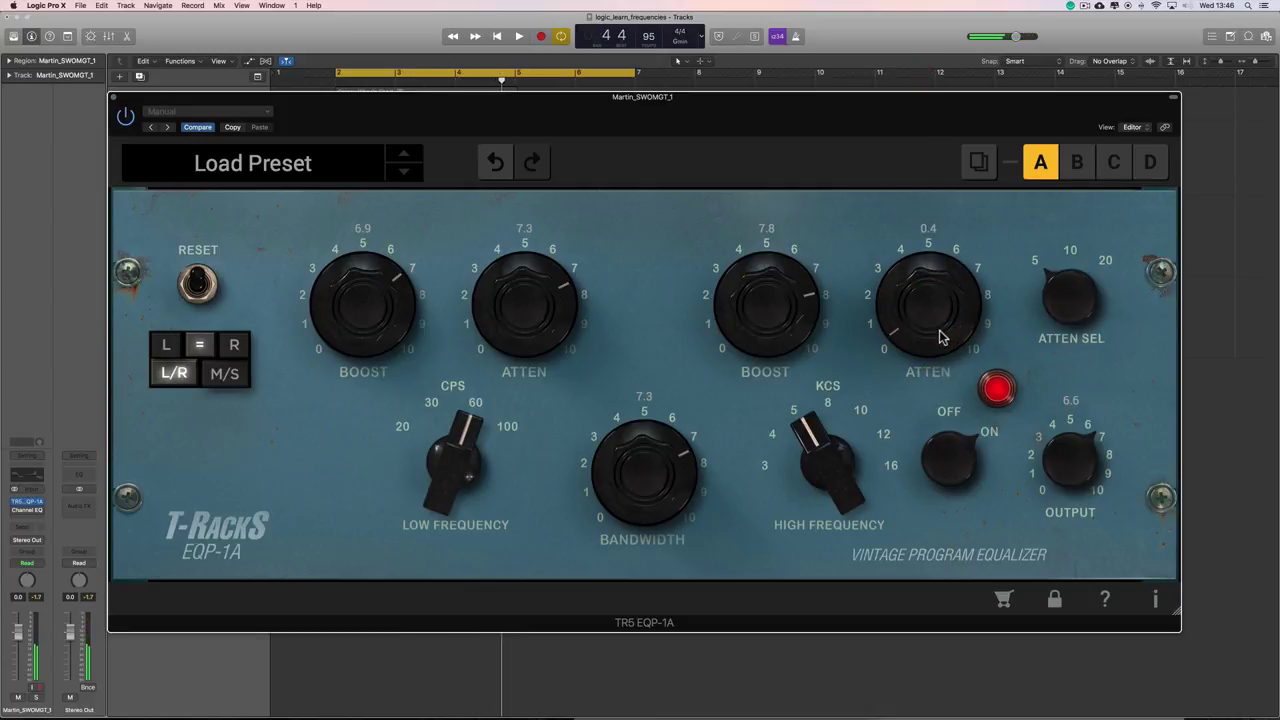
Audition the high attenuation with the loop, and set it to 2.4 and the high boost to 8.1.
{"action": "key", "text": "space"}
{"action": "left_click_drag", "start_coordinate": [940, 336], "coordinate": [953, 400]}
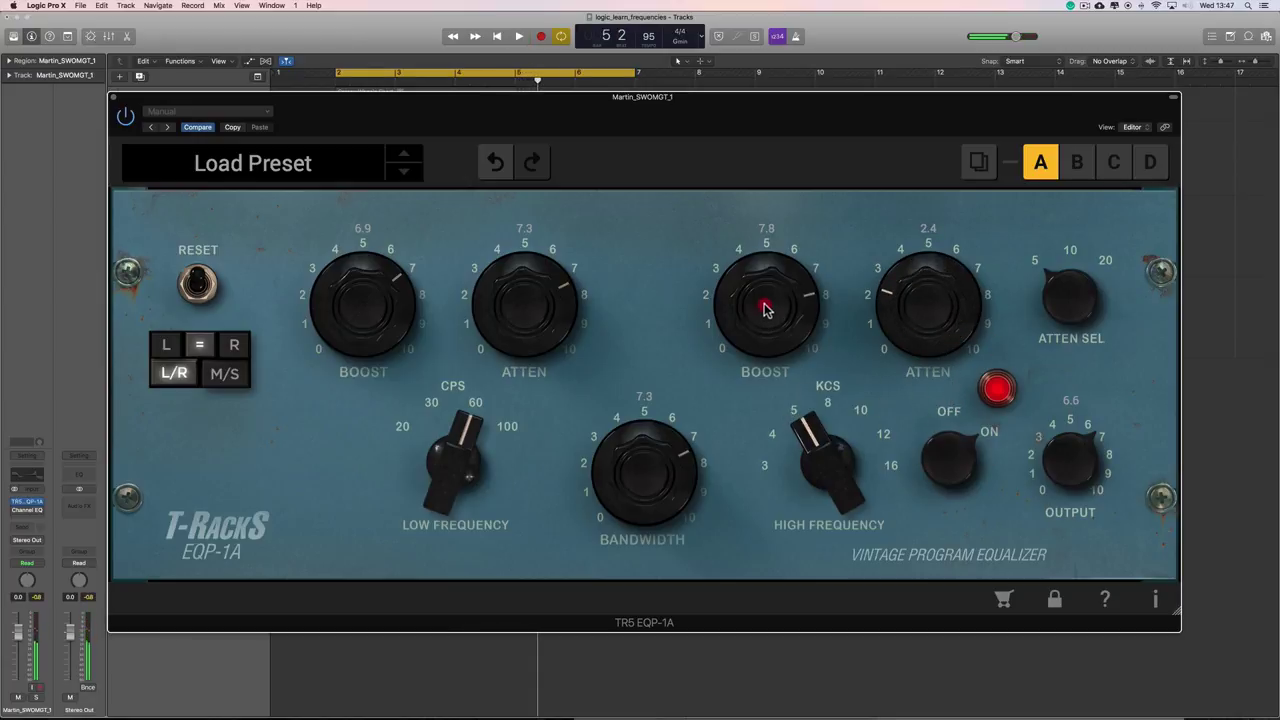
{"action": "left_click_drag", "start_coordinate": [765, 308], "coordinate": [713, 365]}
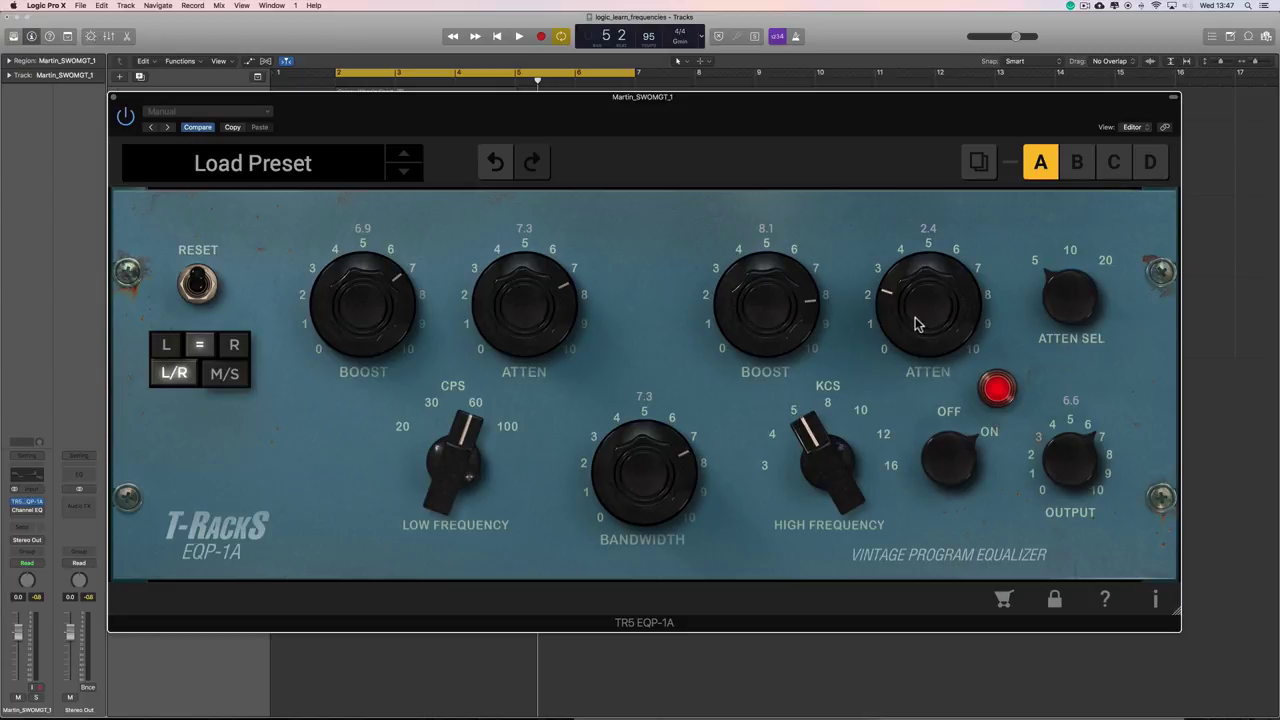
Play the loop while varying the high attenuation, and bring it down to 0.0.
{"action": "key", "text": "space"}
{"action": "mouse_move", "coordinate": [919, 306]}
{"action": "left_mouse_down"}
{"action": "mouse_move", "coordinate": [924, 190]}
{"action": "mouse_move", "coordinate": [930, 300]}
{"action": "left_mouse_up"}
{"action": "key", "text": "space"}
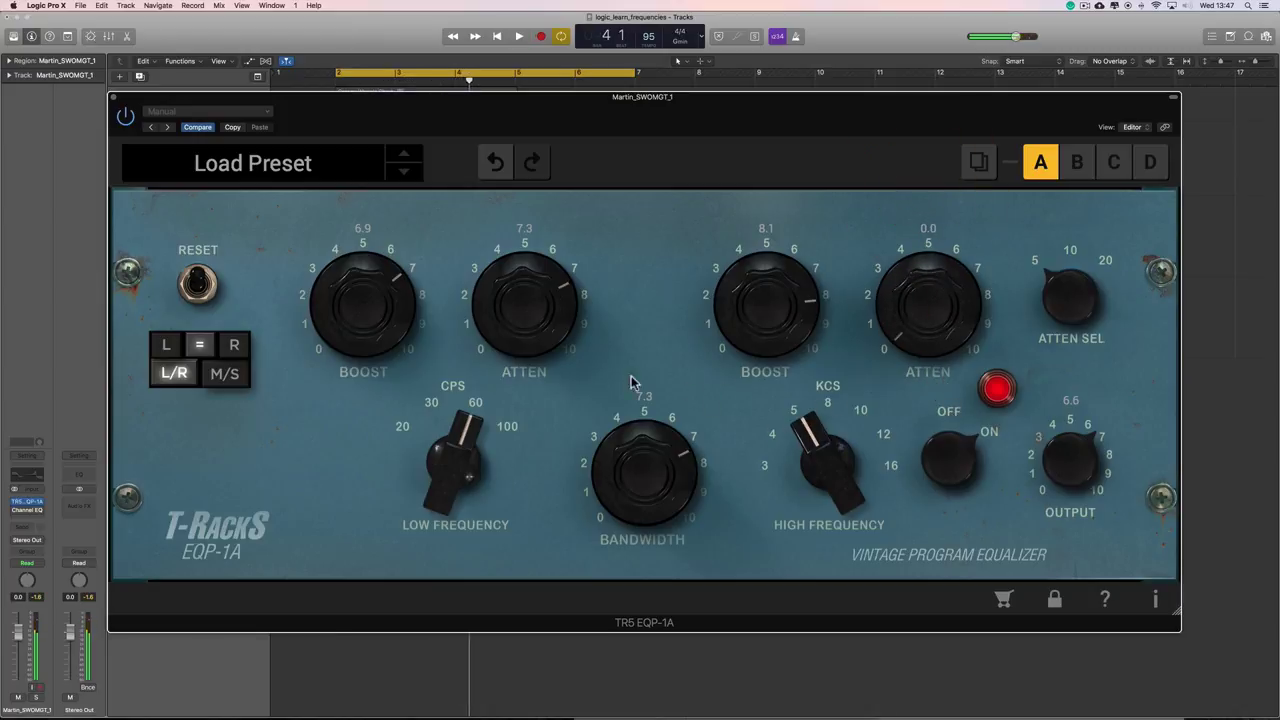